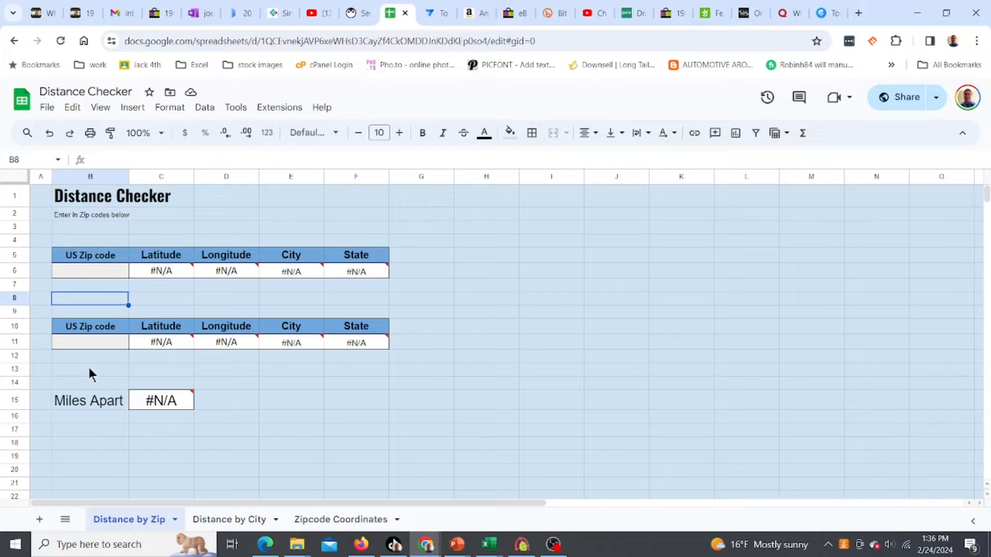
Step: Enter 14225 as the first US zip code in cell B6 of the Distance by Zip sheet
left_click(90, 287)
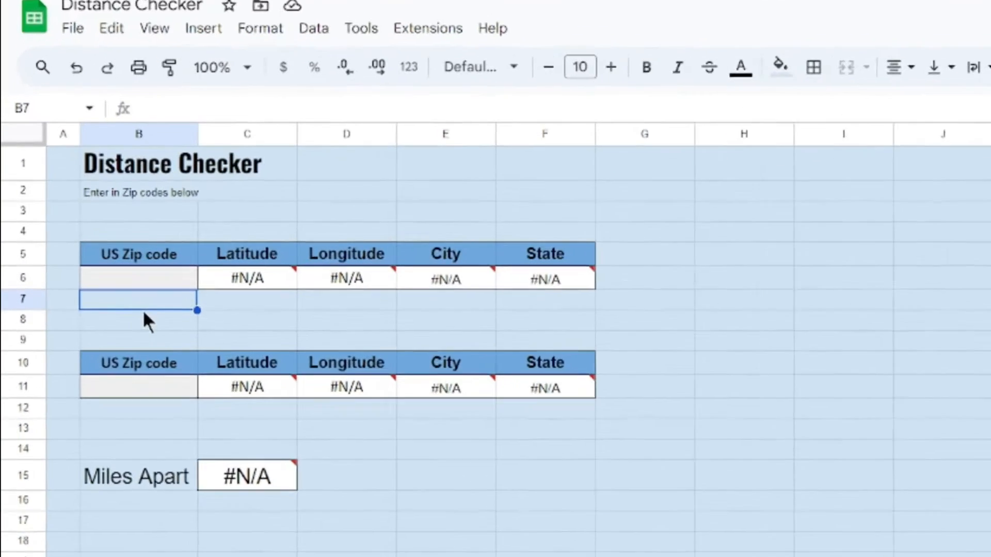
left_click(156, 282)
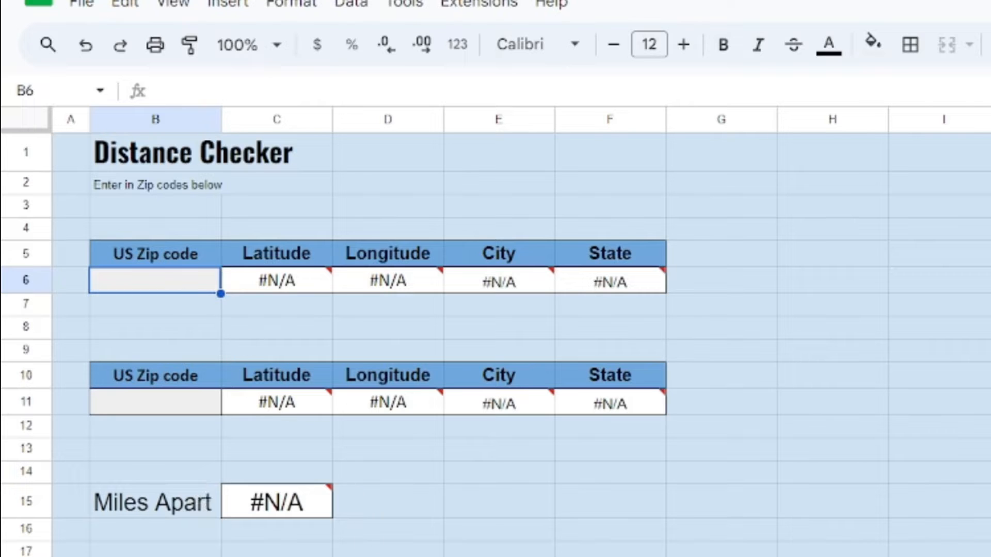
type("14")
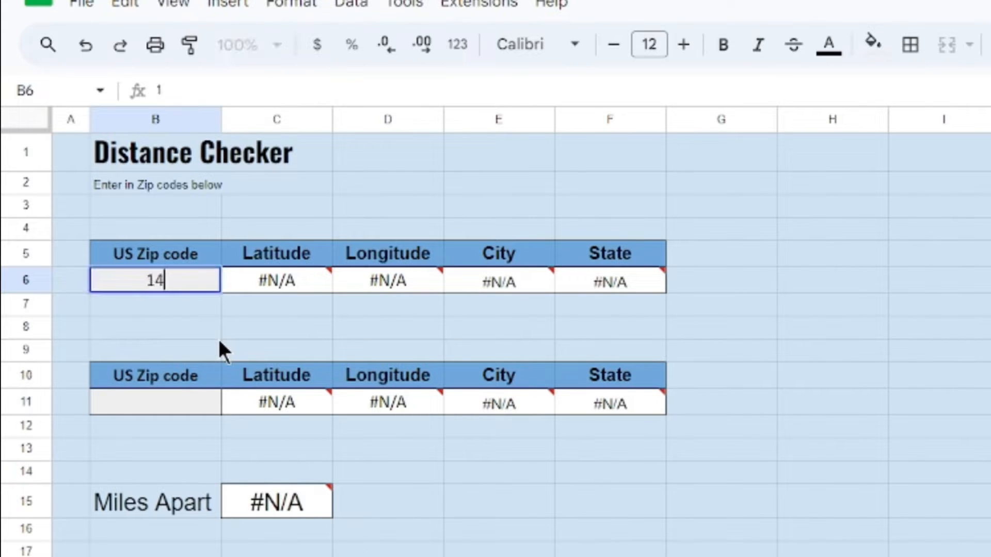
type("225")
key("Return")
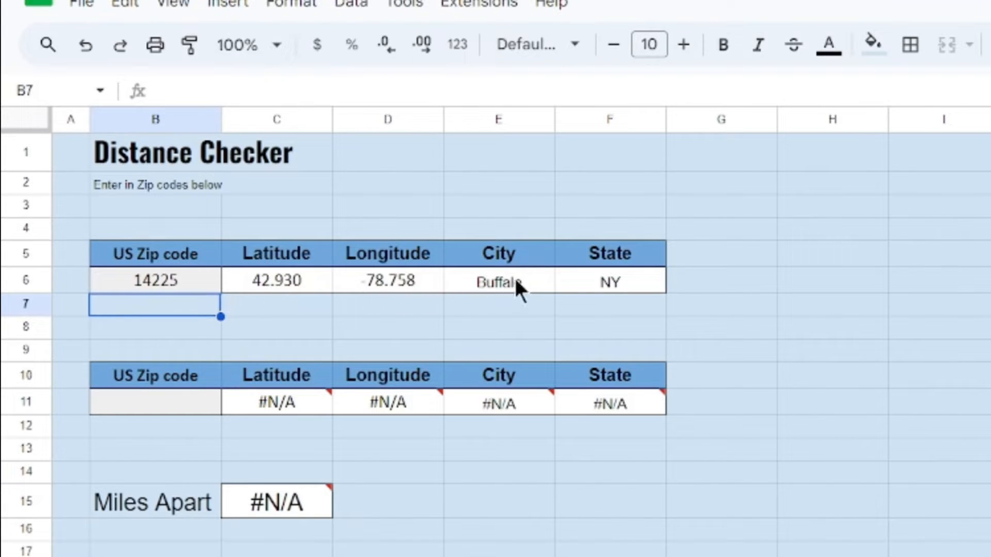
Step: Enter 90210 as the second US zip code in cell B11
left_click(163, 402)
type("90210")
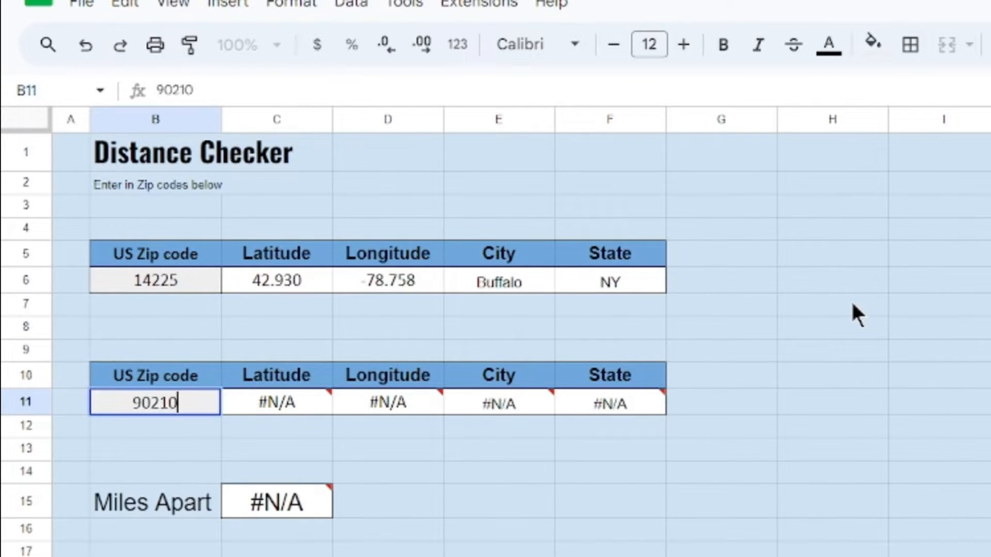
key("Return")
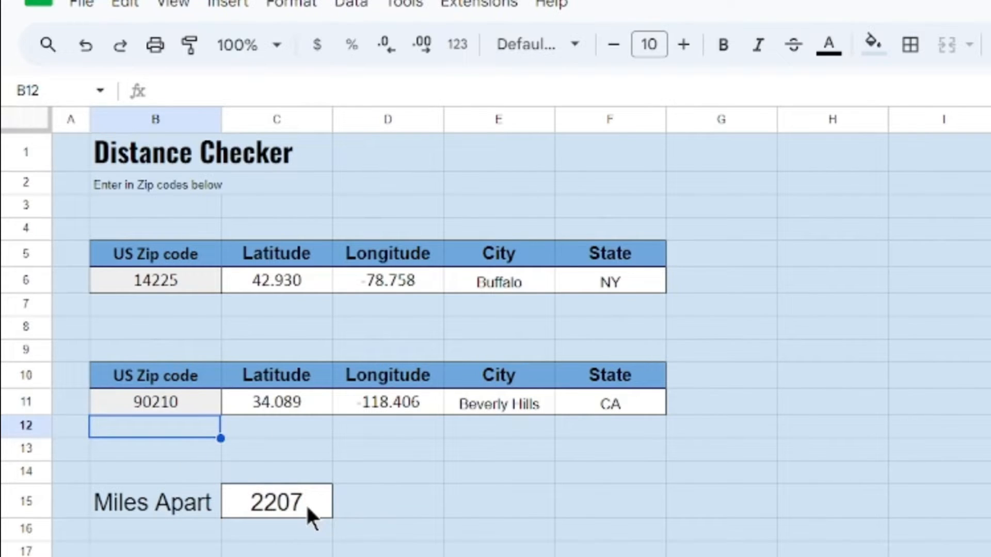
Step: Replace the first US zip code in cell B6 with 40223
left_click(162, 277)
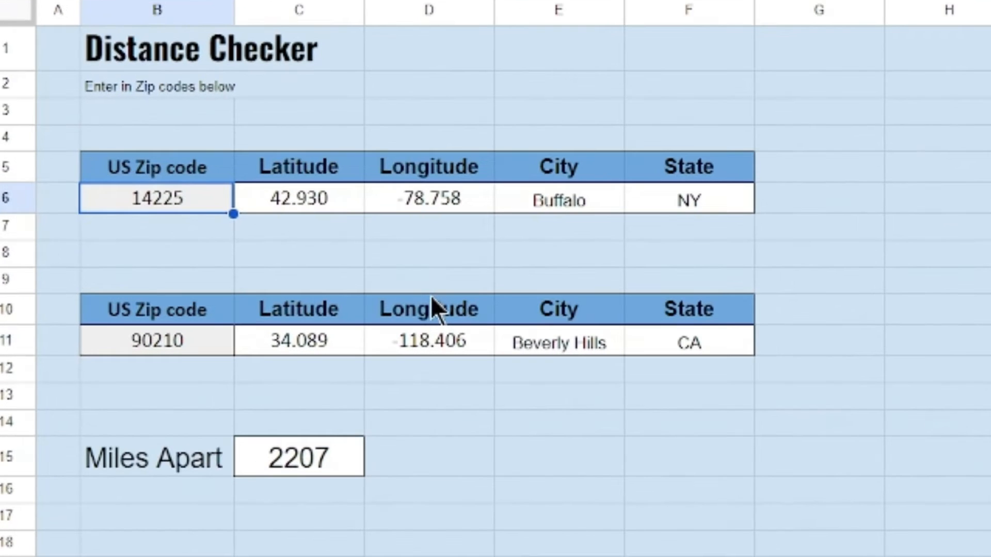
type("40223")
key("Return")
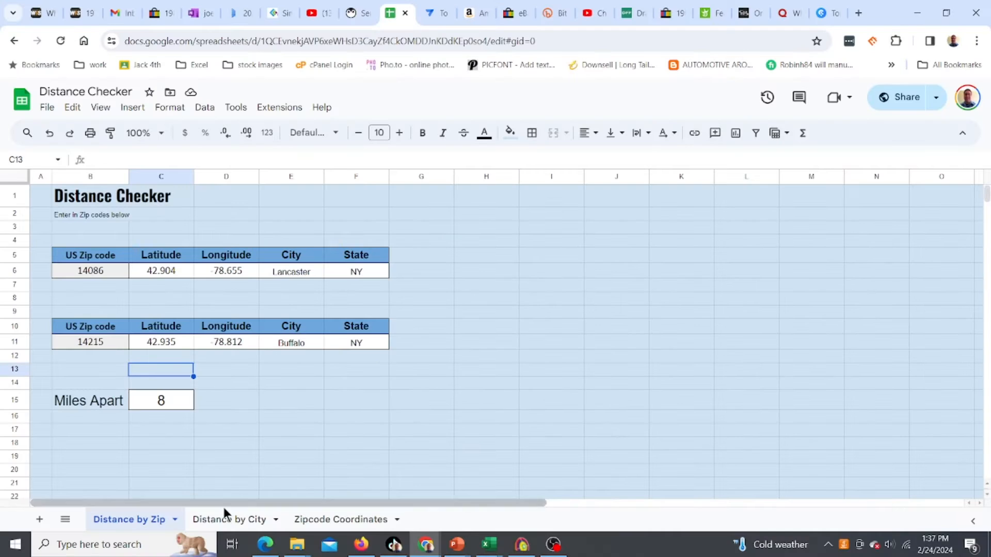
Step: On the Distance by City sheet, change the second location's city in E11 to San Francisco
left_click(223, 519)
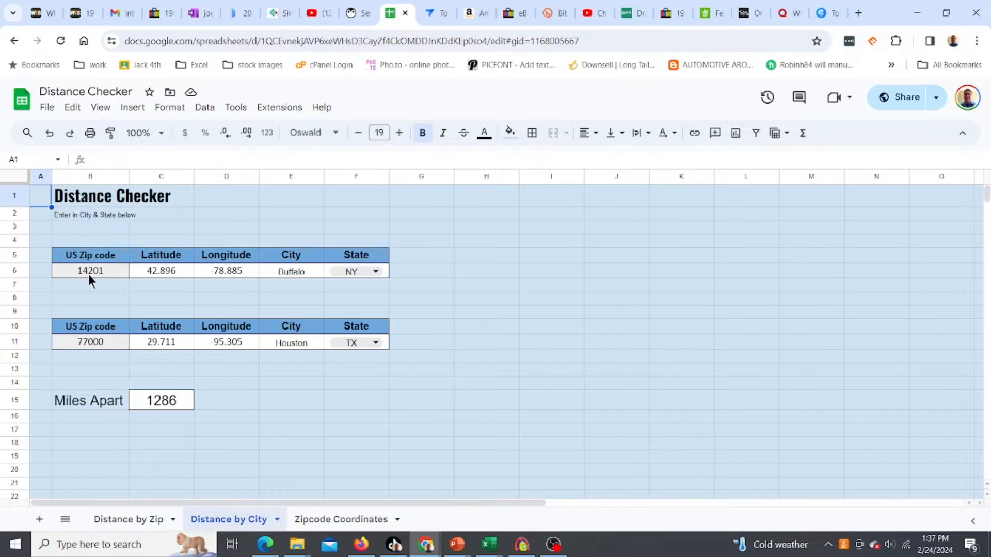
left_click(290, 274)
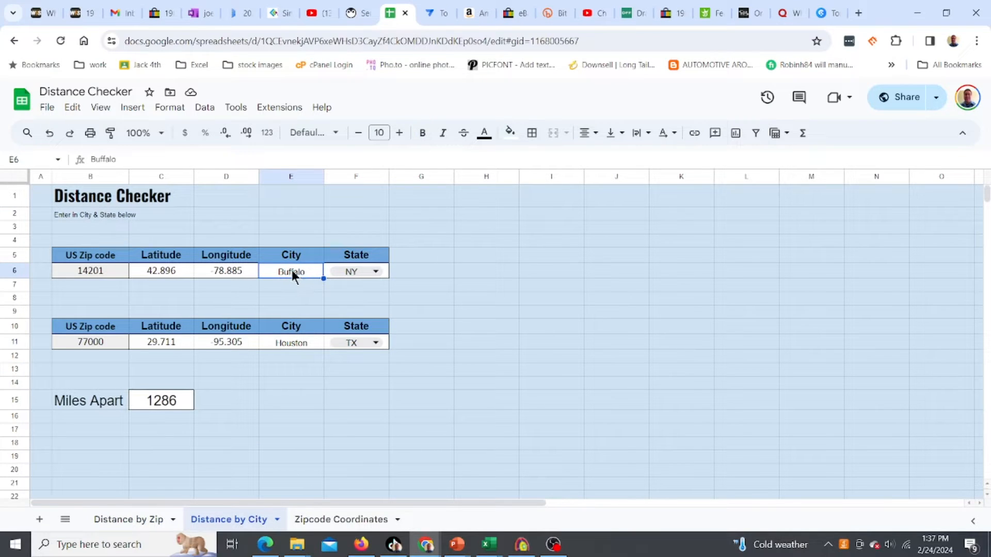
left_click(317, 286)
left_click(282, 343)
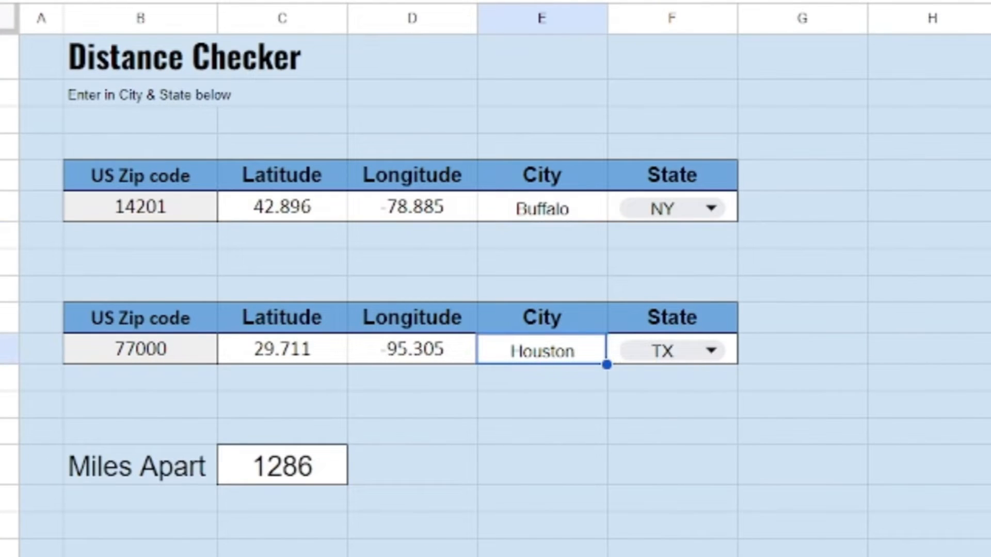
type("Sa")
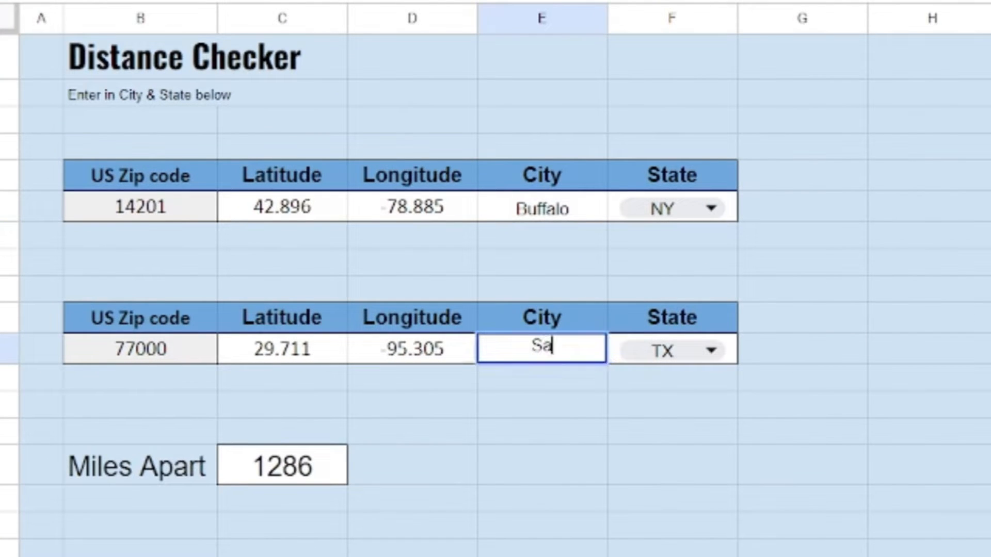
type("n Francisco")
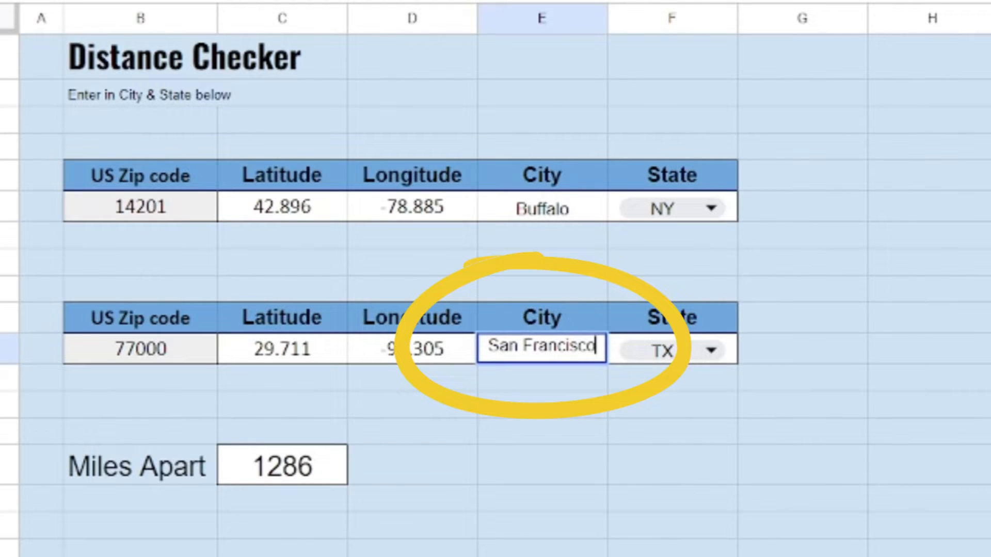
key("Return")
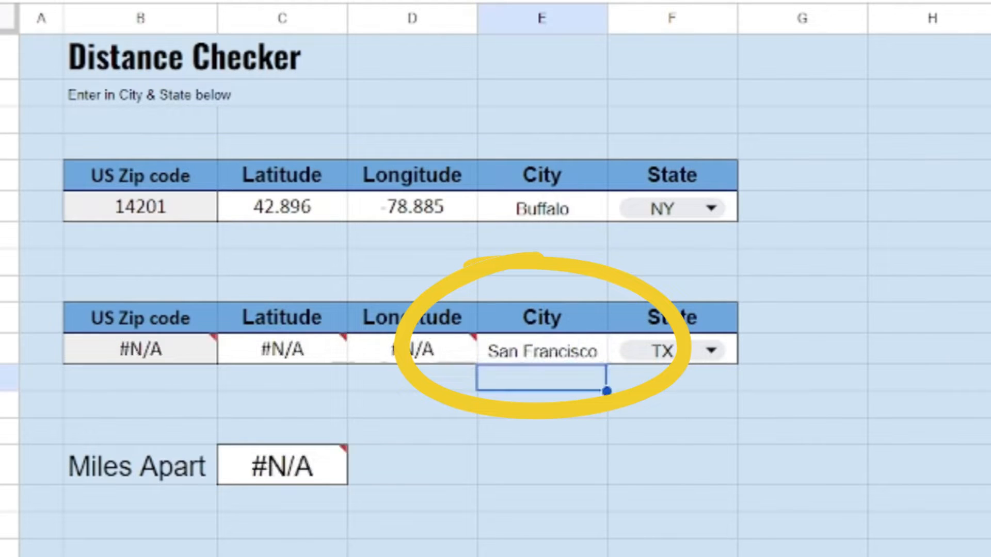
Step: Set the second location's state to CA and check the Miles Apart result
left_click(705, 347)
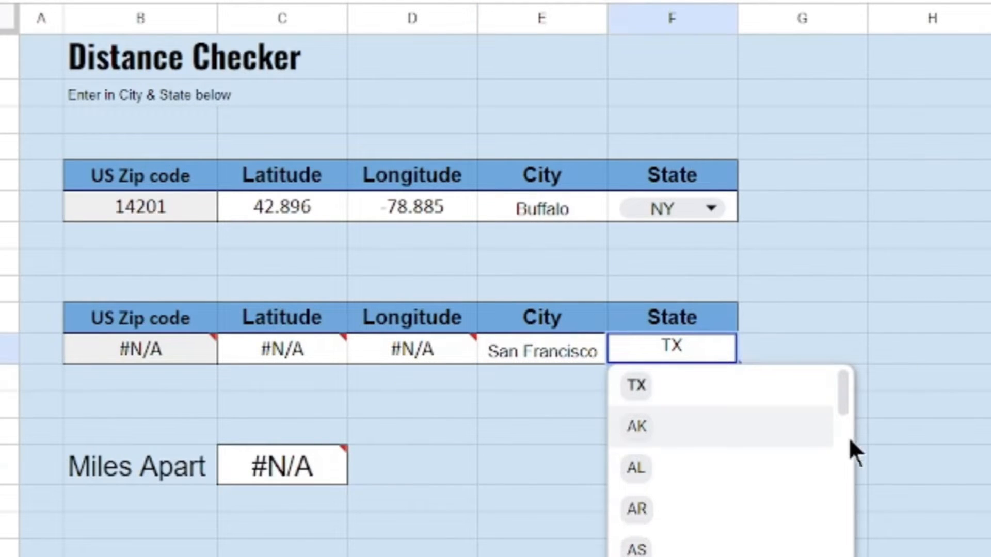
left_click(638, 556)
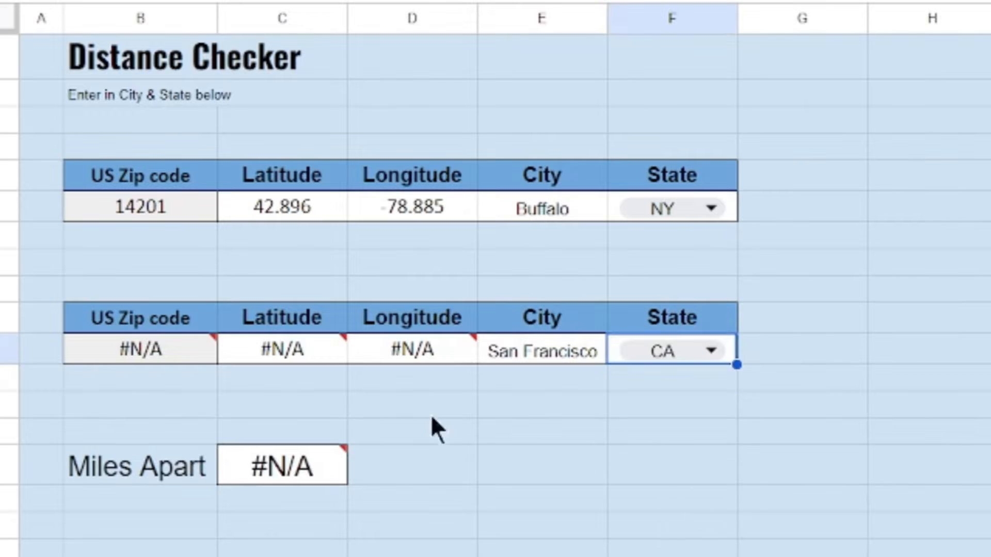
left_click(495, 429)
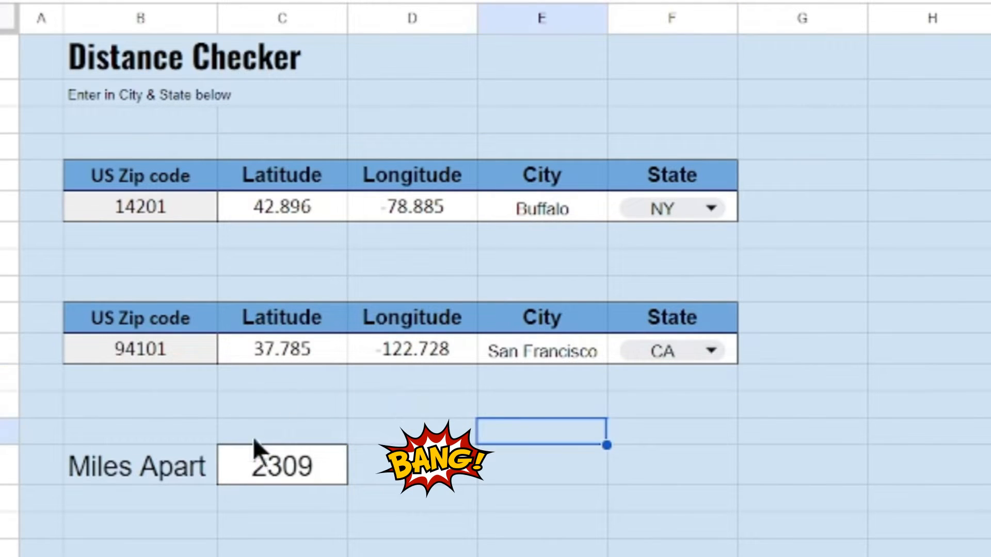
left_click(289, 469)
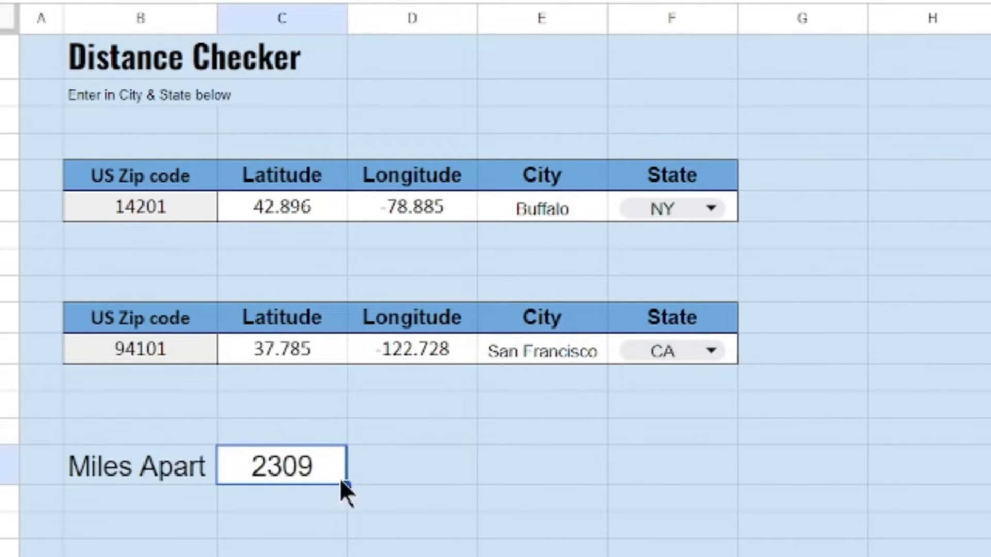
left_click(191, 413)
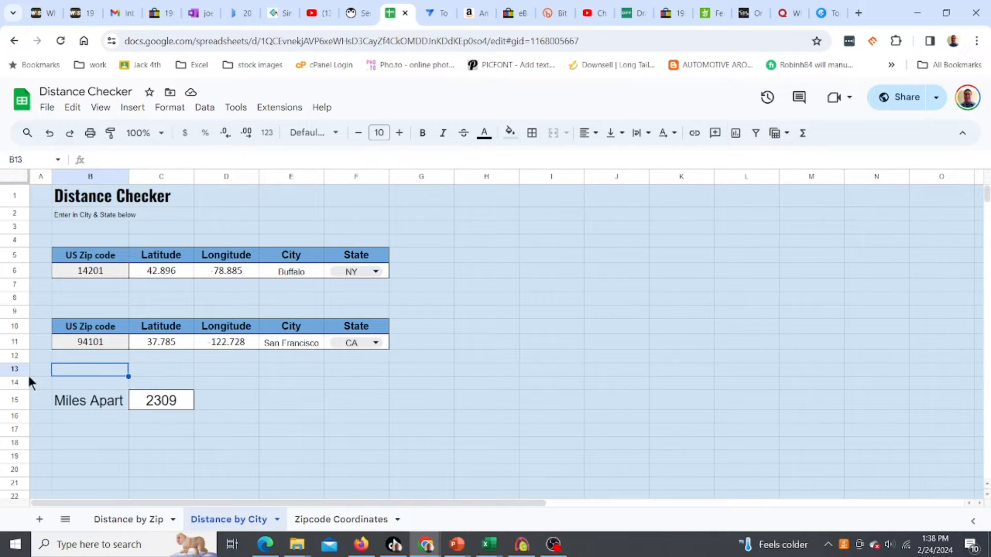
Step: Examine the zip, city, state, latitude, longitude and CityState columns on the Zipcode Coordinates sheet
left_click(340, 519)
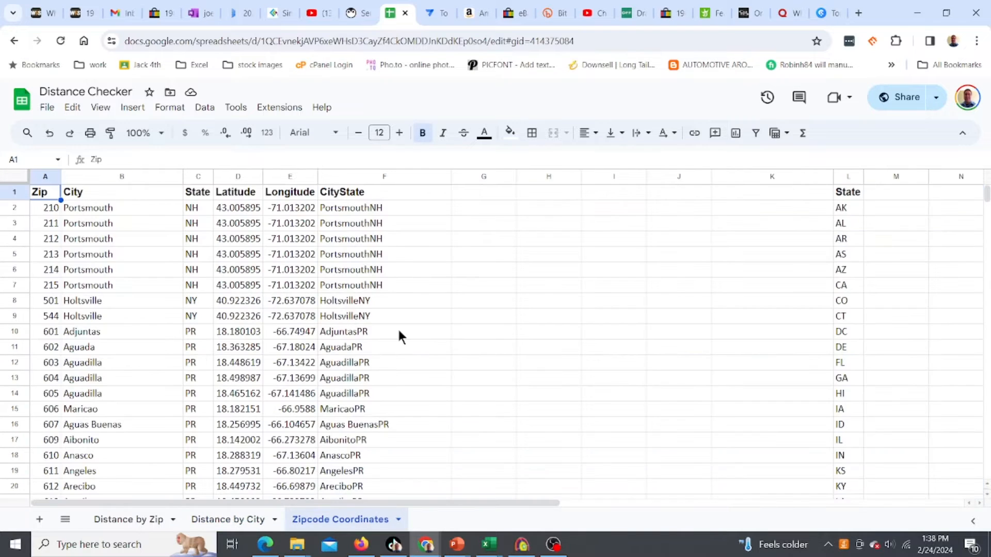
left_click(109, 241)
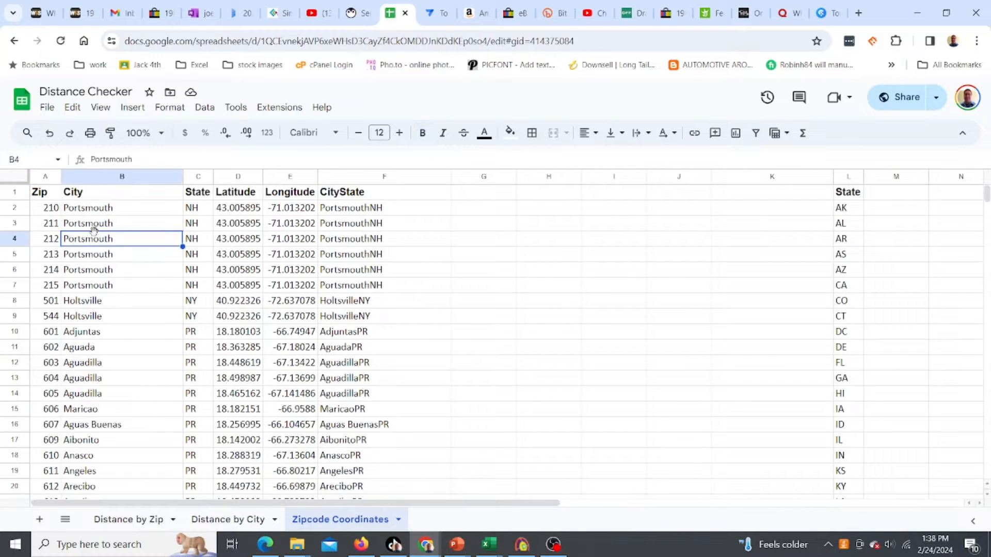
left_click(81, 206)
left_click(45, 207)
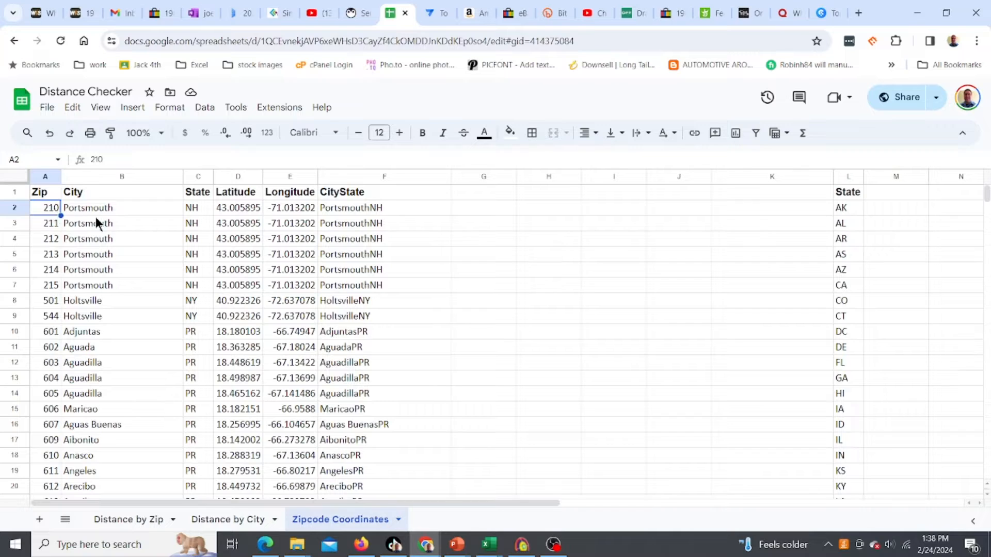
left_click(94, 267)
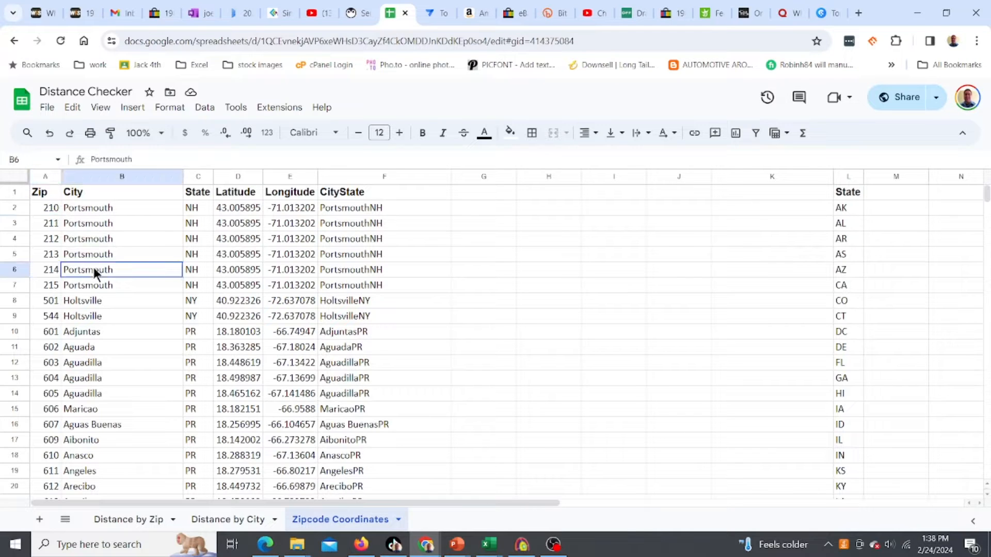
left_click(52, 267)
left_click(44, 210)
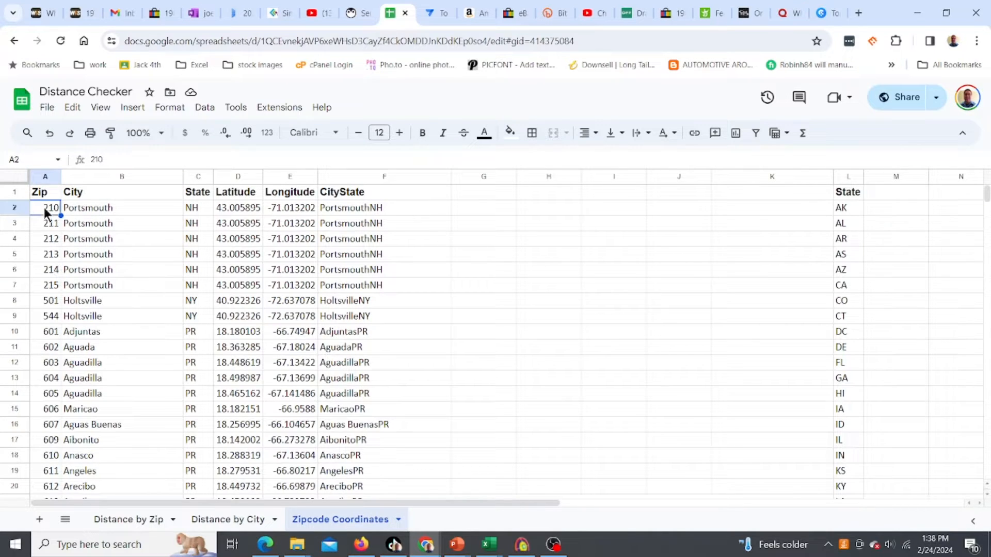
left_click(110, 205)
left_click(198, 208)
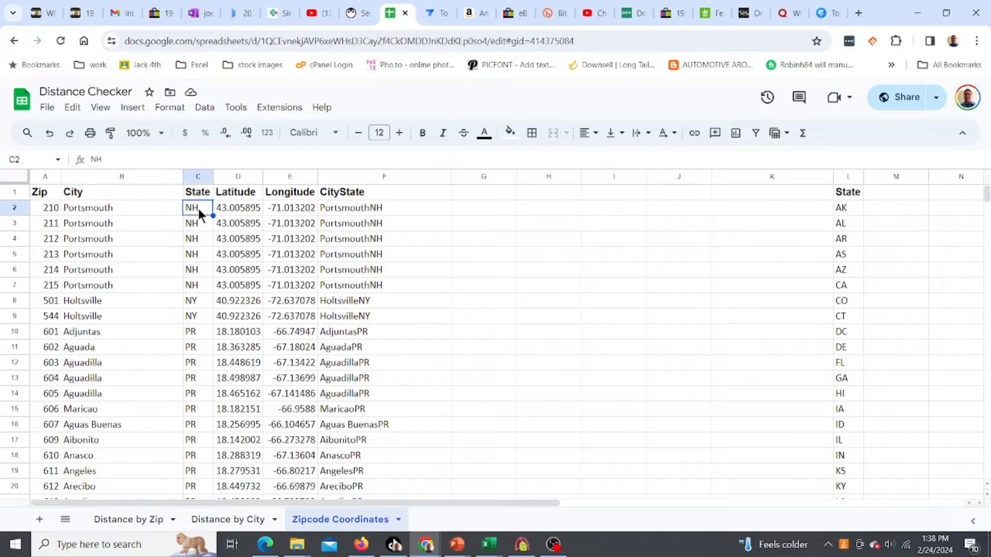
left_click(234, 205)
left_click(285, 205)
left_click(235, 227)
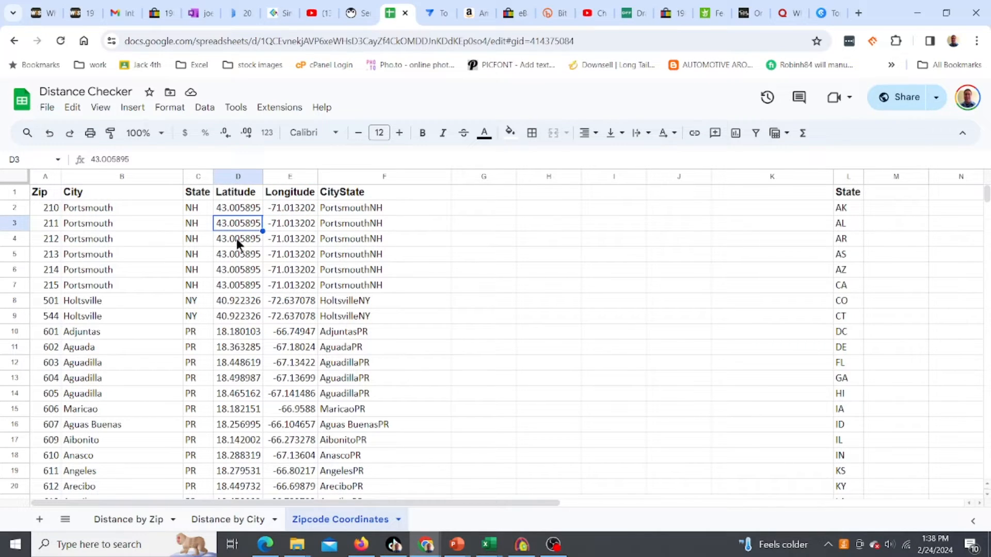
key("Right")
key("Right")
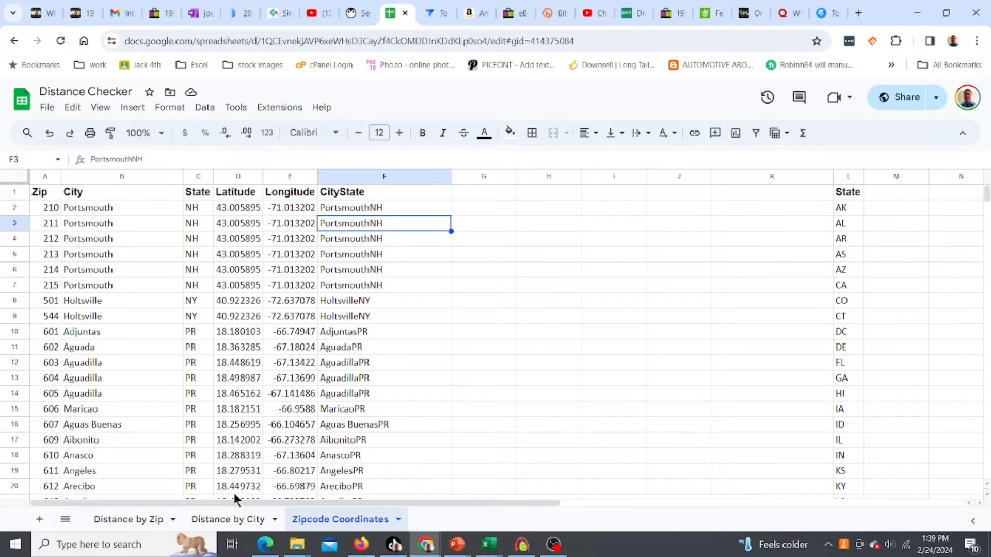
Step: Add a new sheet to the spreadsheet and name it "Zip code"
left_click(40, 519)
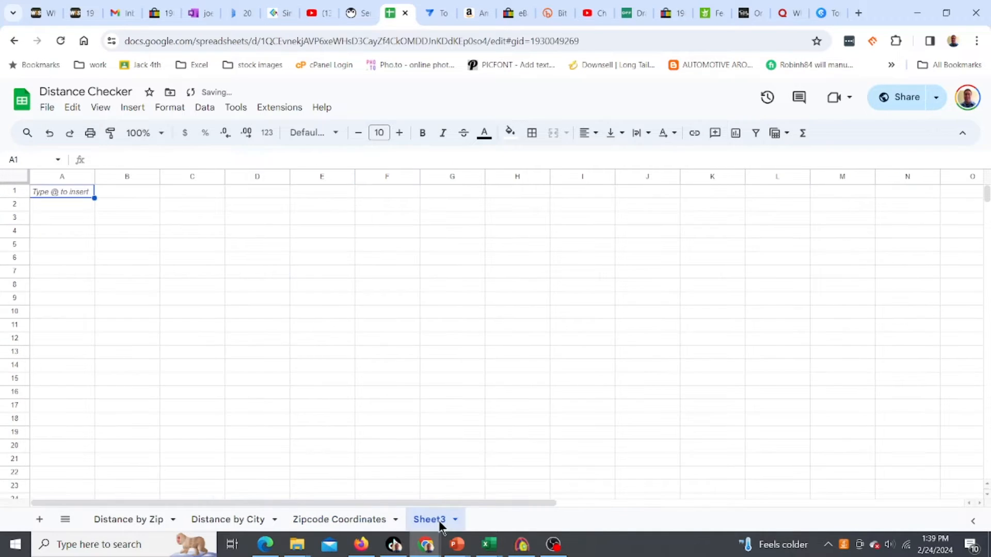
double_click(433, 519)
type("Zip code")
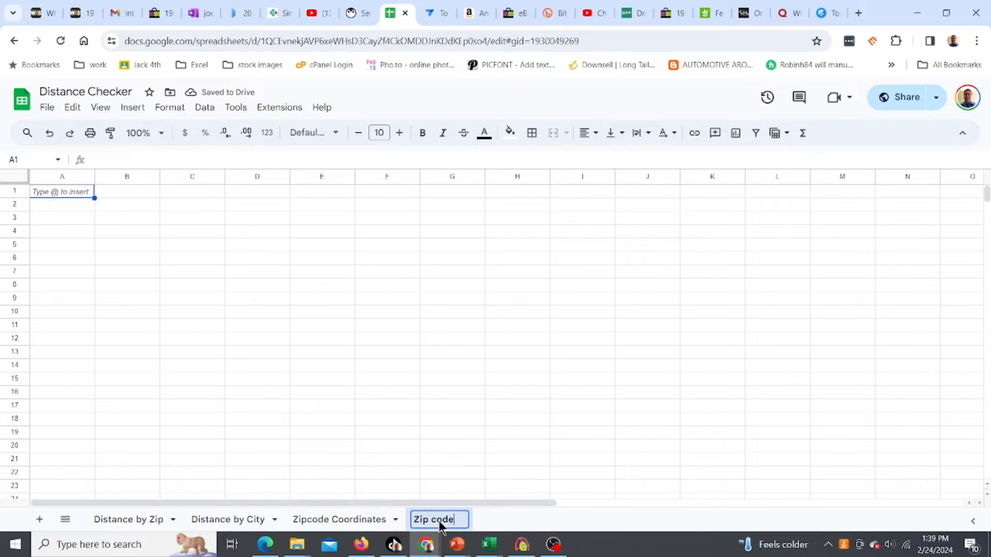
key("Return")
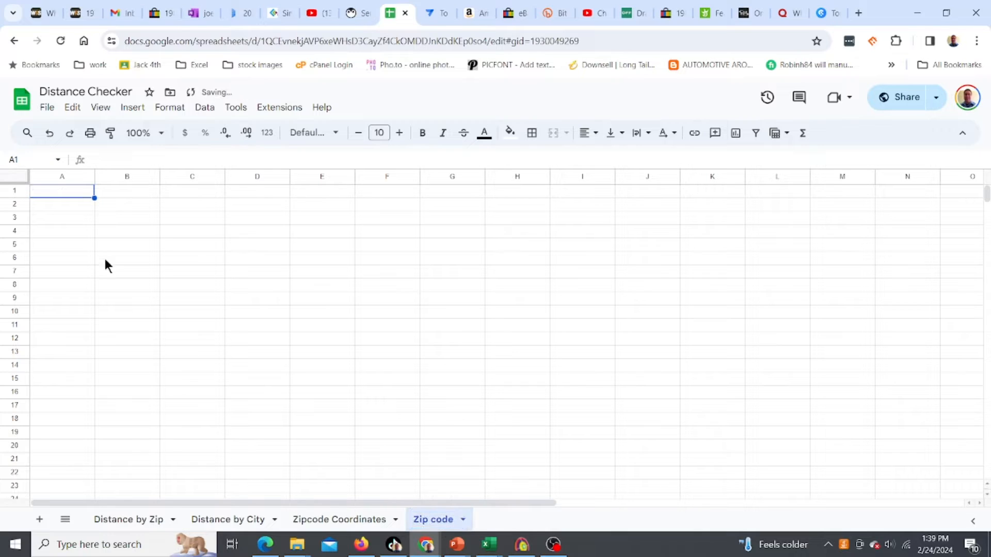
Step: Enter the title "Distance by Zip code" in cell A1 of the new sheet
type("Distance by ")
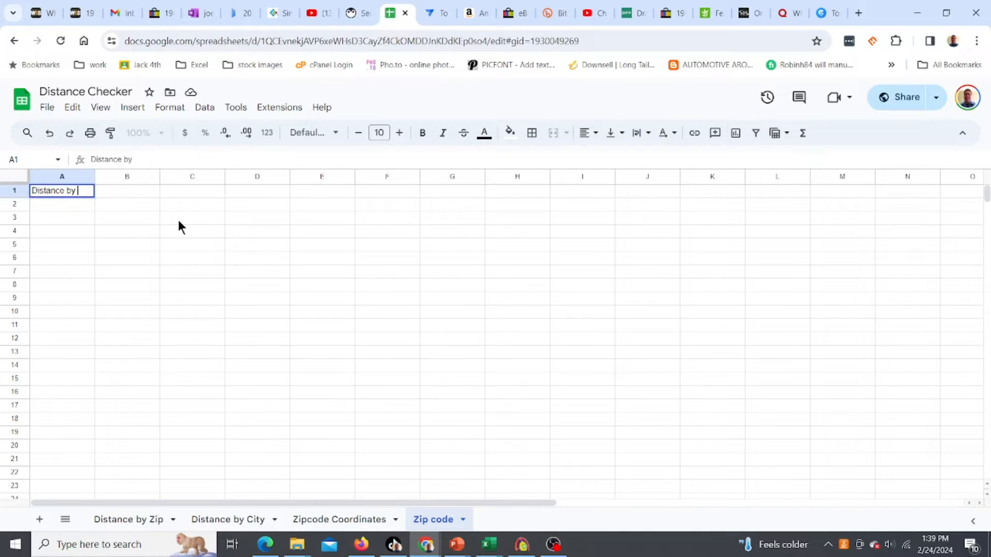
type("Zip code")
key("Return")
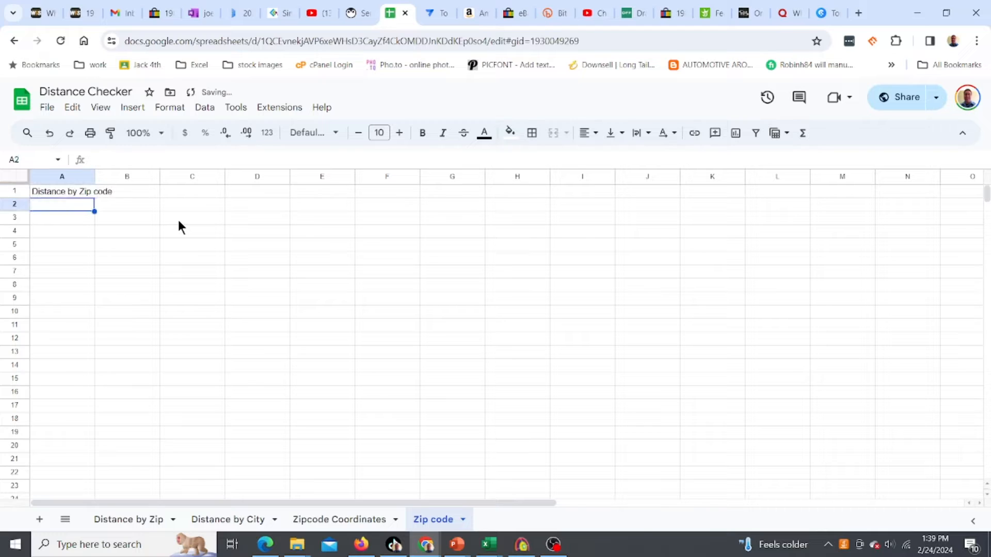
Step: Enter the headers Zip Code, Latitude, Longitude, City and State in cells A5 to E5
key("Down")
key("Down")
key("Down")
type("Zip Code")
key("Tab")
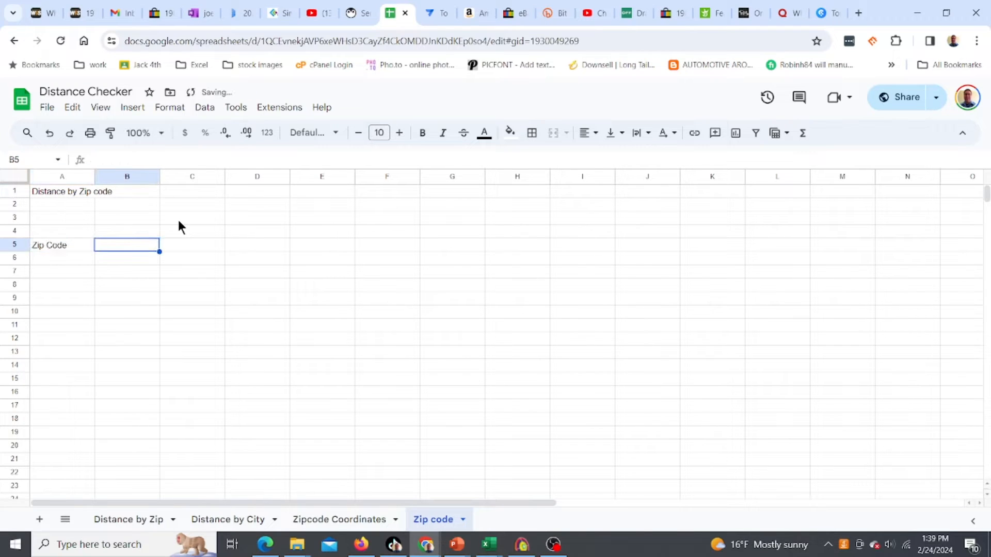
type("LAt")
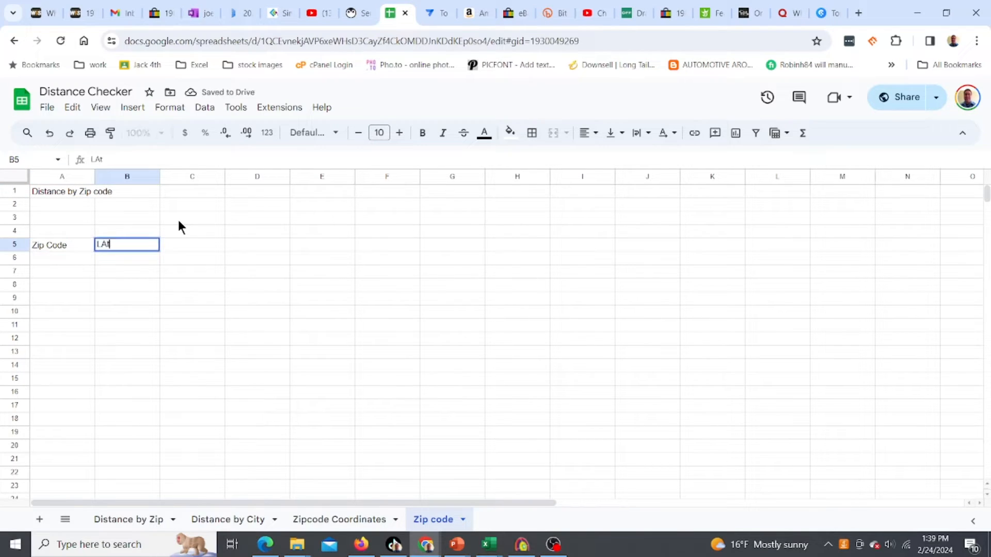
type("itiude")
key("Tab")
type("Longitude")
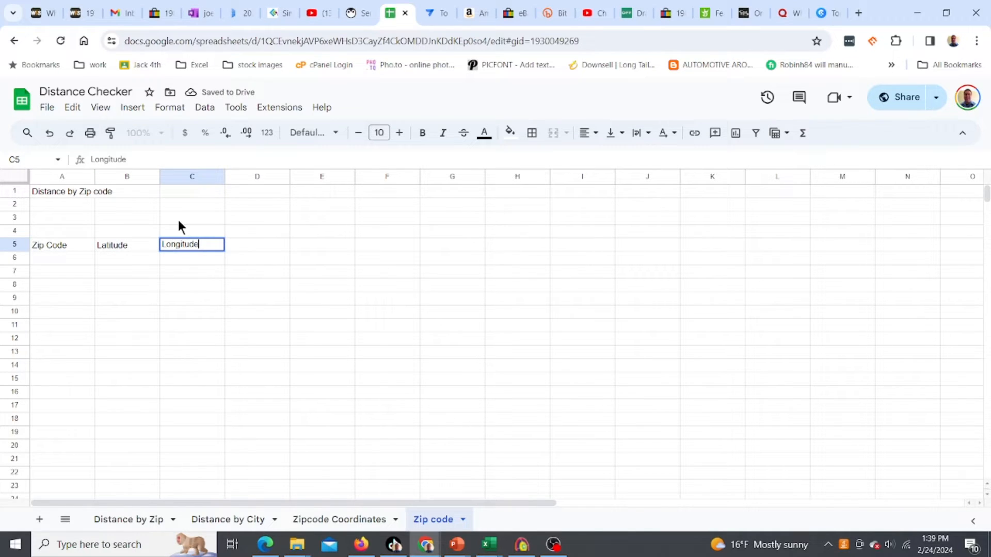
key("Tab")
type("City")
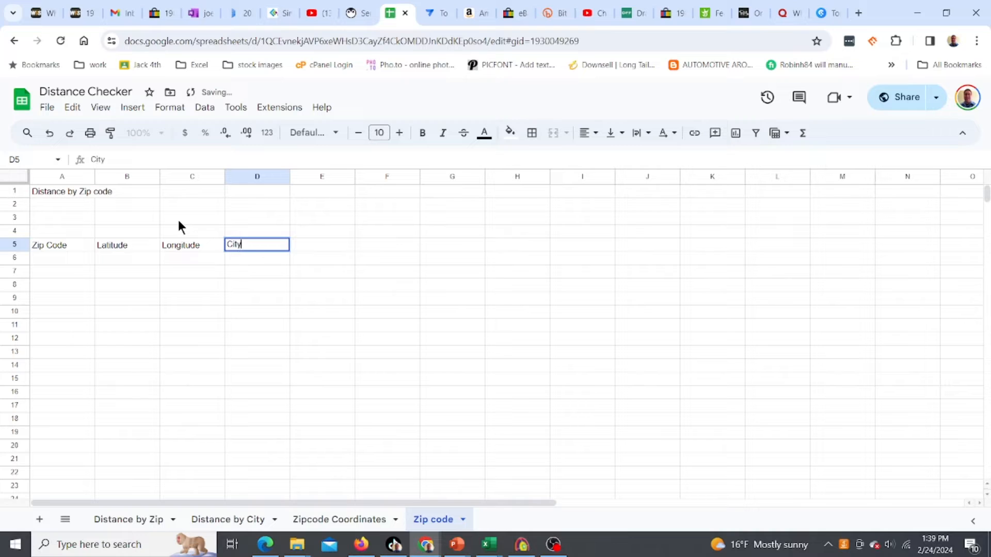
key("Tab")
type("State")
key("Return")
Step: Copy the header row A5:E5 to row 10, starting at cell A10, for the second location
left_click_drag(62, 246, 331, 249)
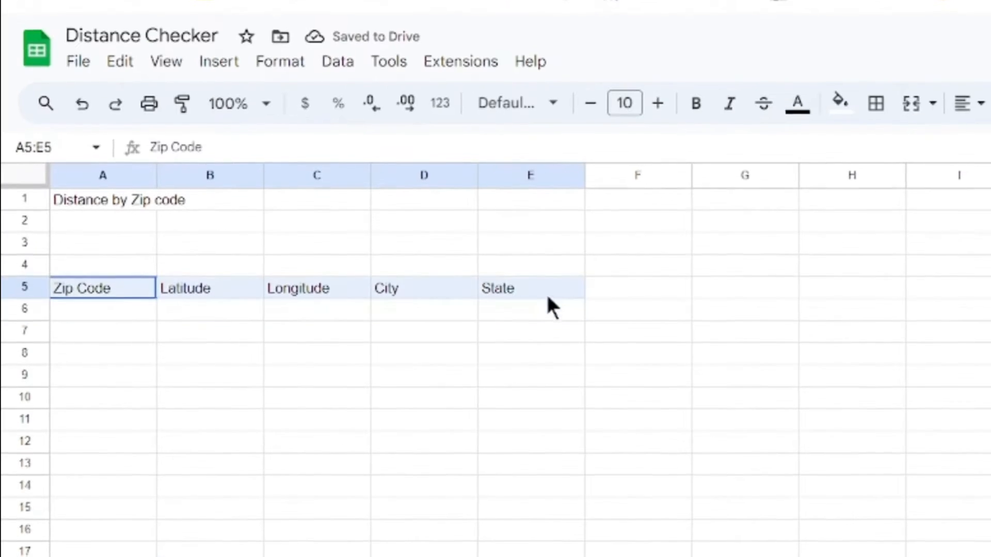
key("ctrl+c")
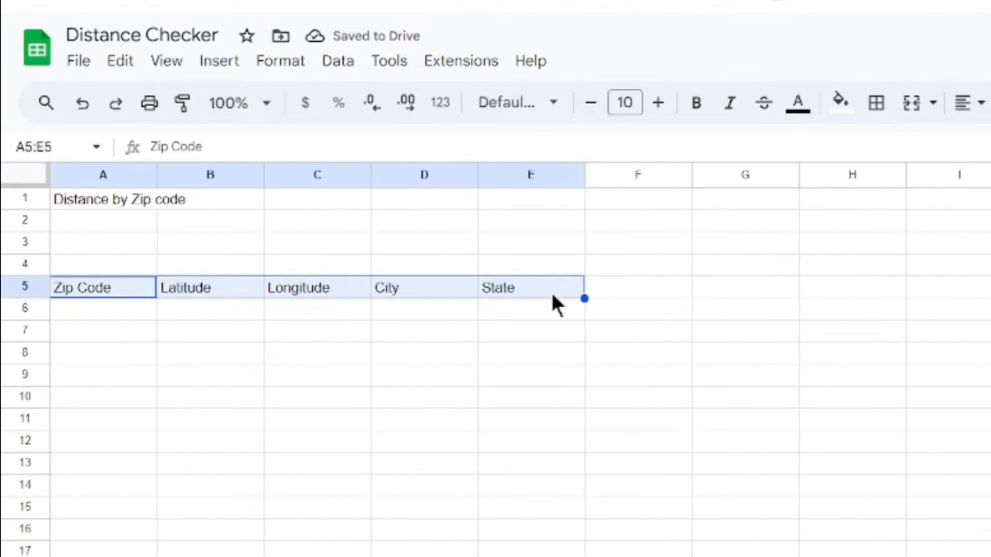
left_click(85, 399)
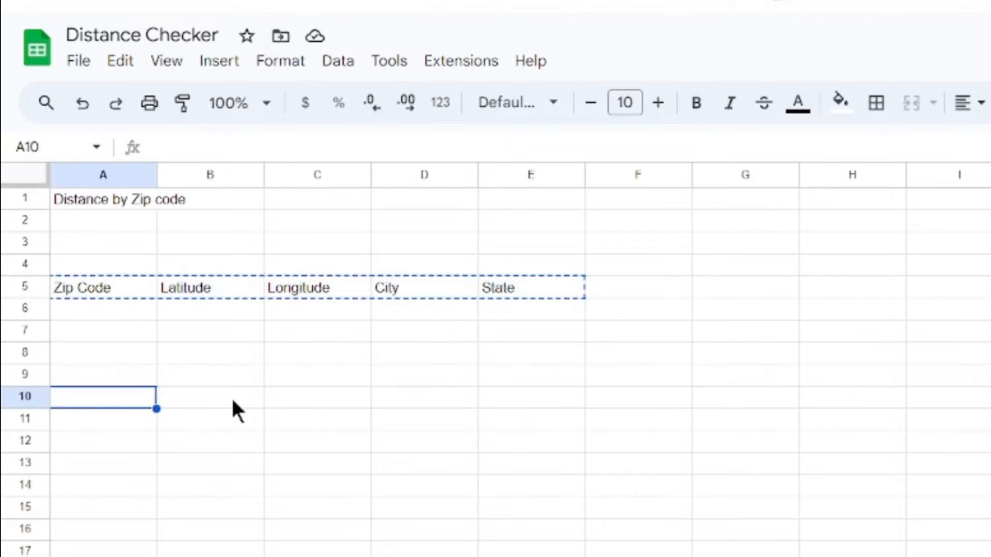
key("ctrl+v")
left_click(102, 420)
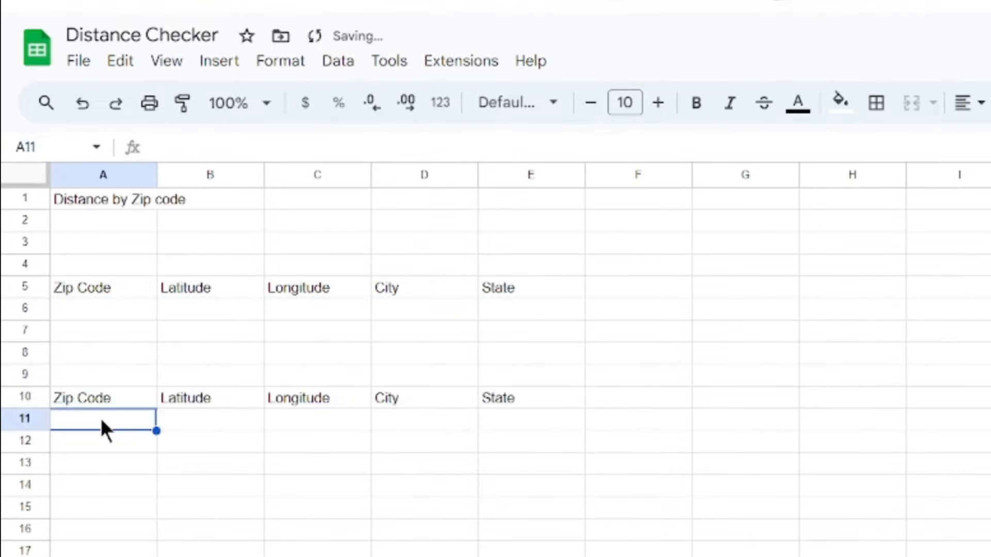
Step: Enter the first zip code, 14225, in cell A6
left_click(106, 309)
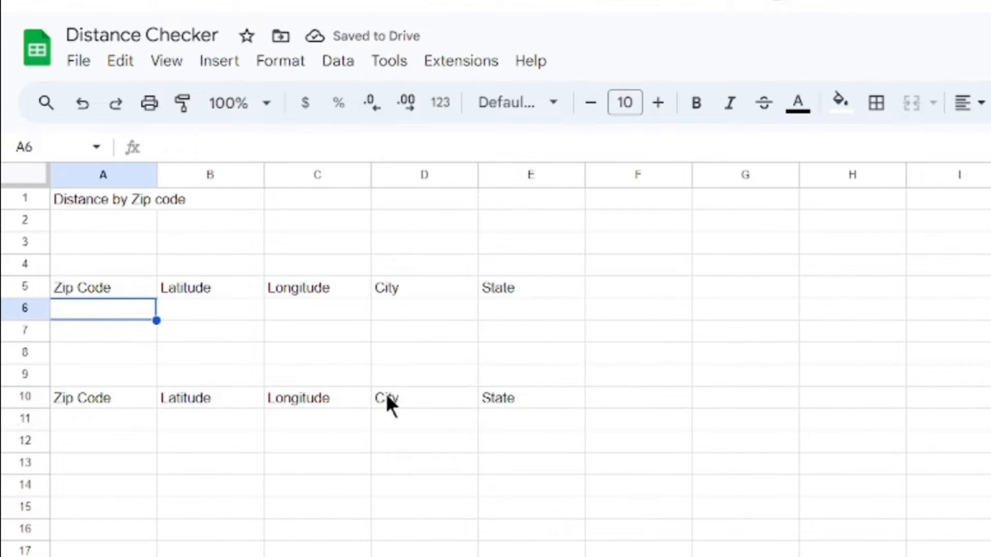
type("14225")
key("Return")
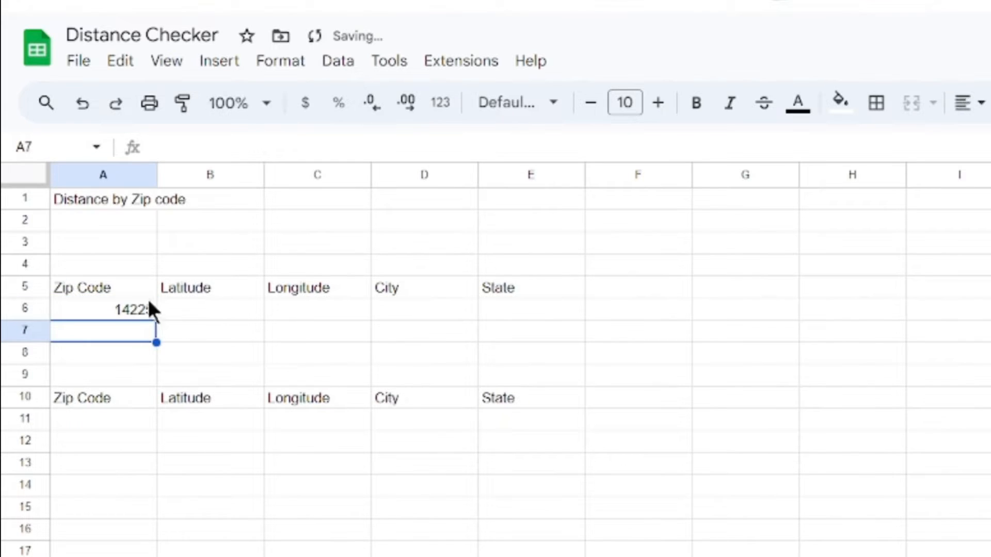
Step: Enter the latitude lookup =vlookup(A6,'Zipcode Coordinates'!A:E,4,false) in cell B6
left_click(199, 309)
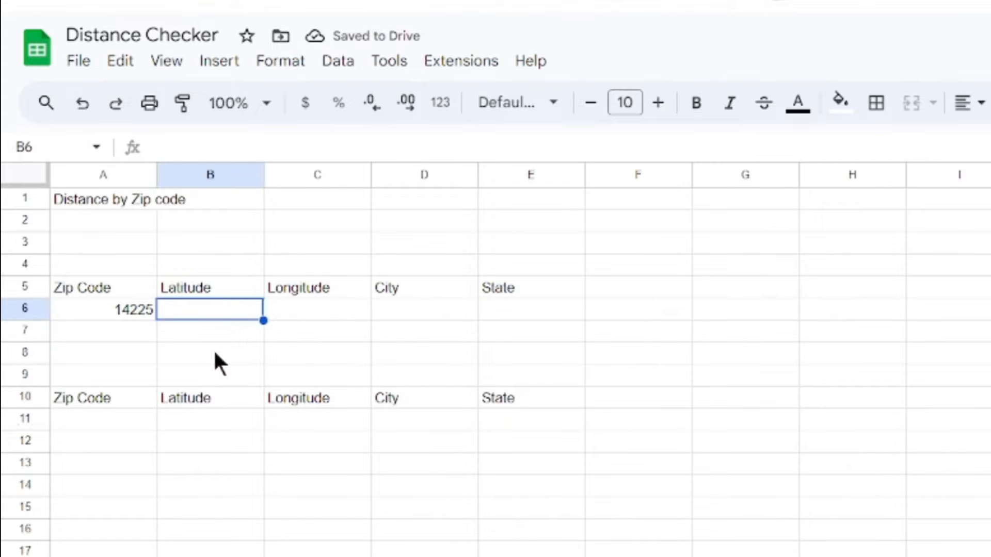
type("=")
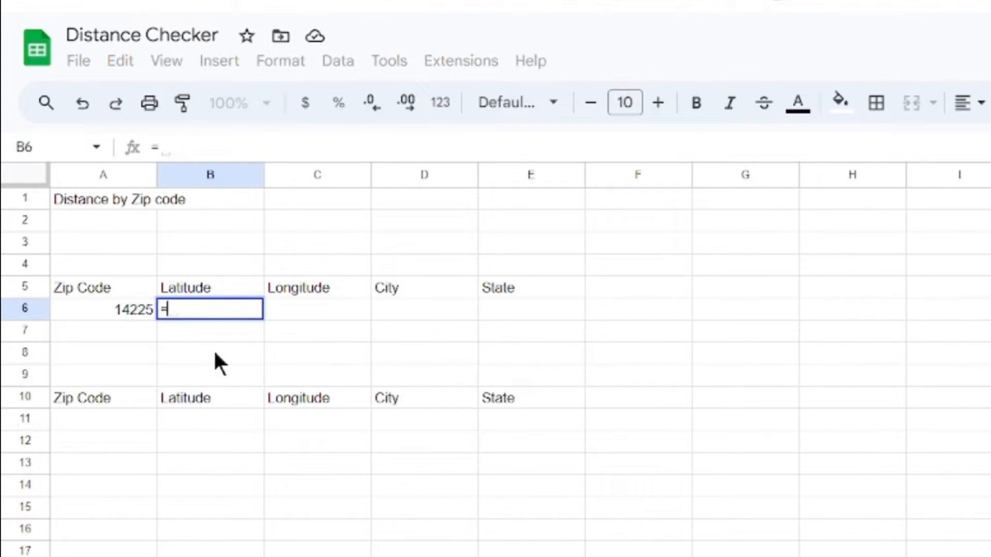
type("vlookup(")
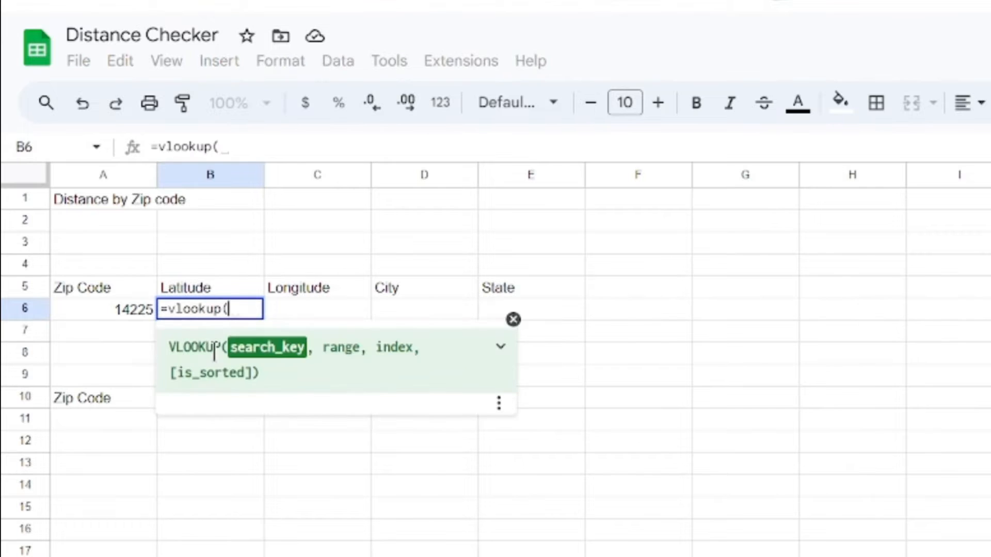
key("Left")
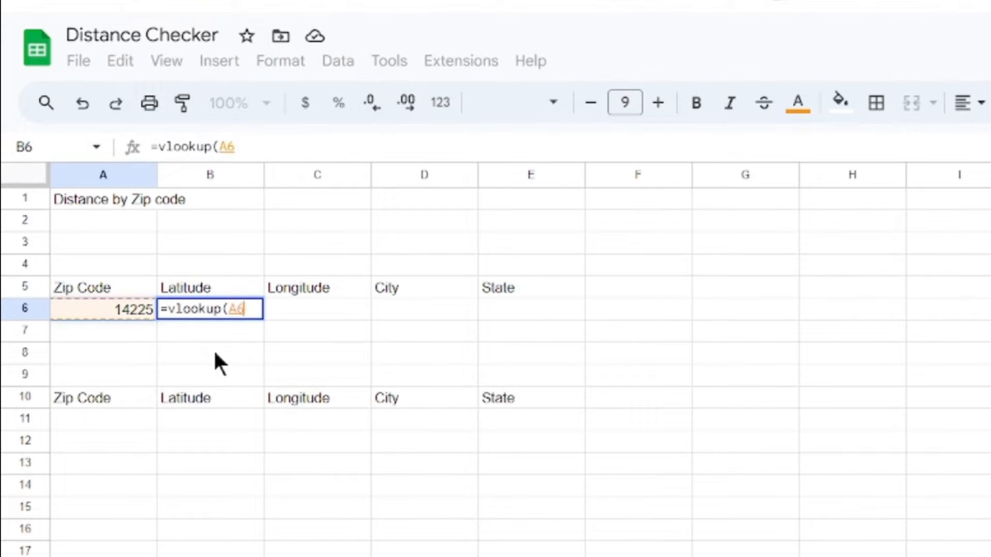
type(",")
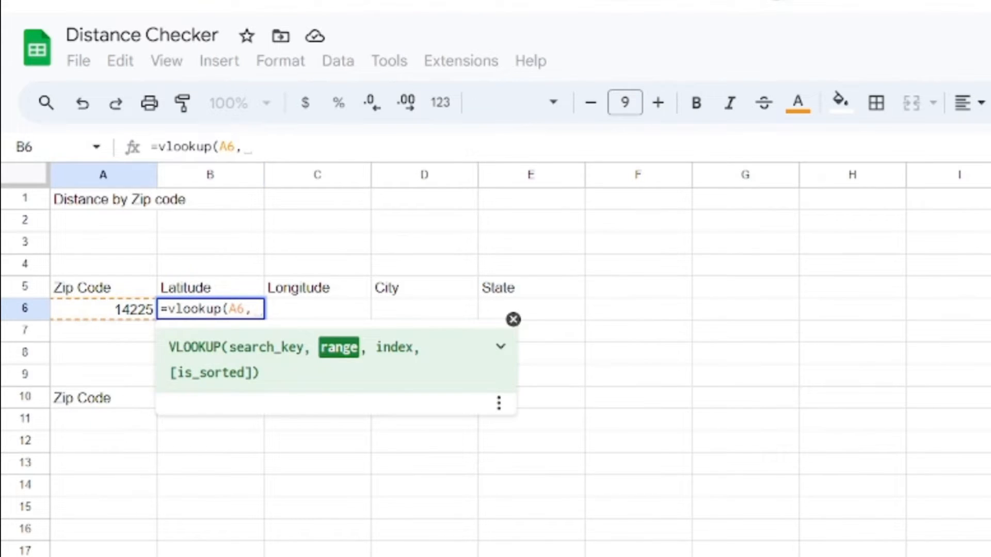
left_click(289, 555)
left_click_drag(67, 175, 487, 191)
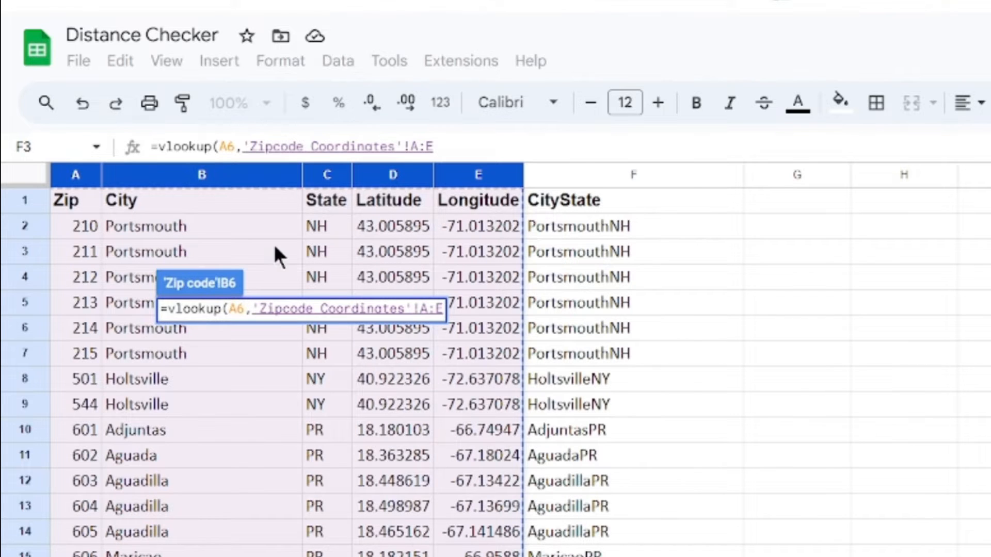
key("Return")
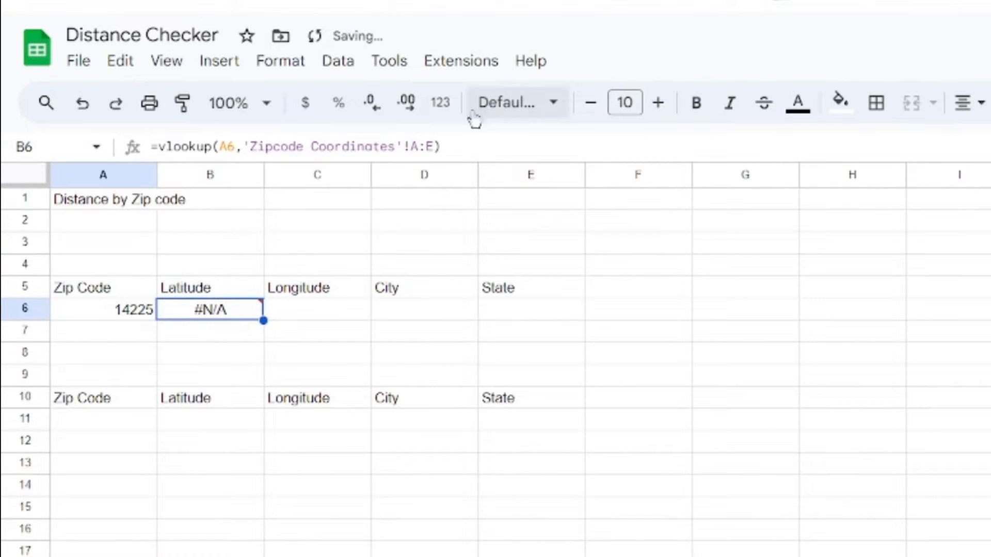
left_click(433, 147)
type(",4,false")
key("Return")
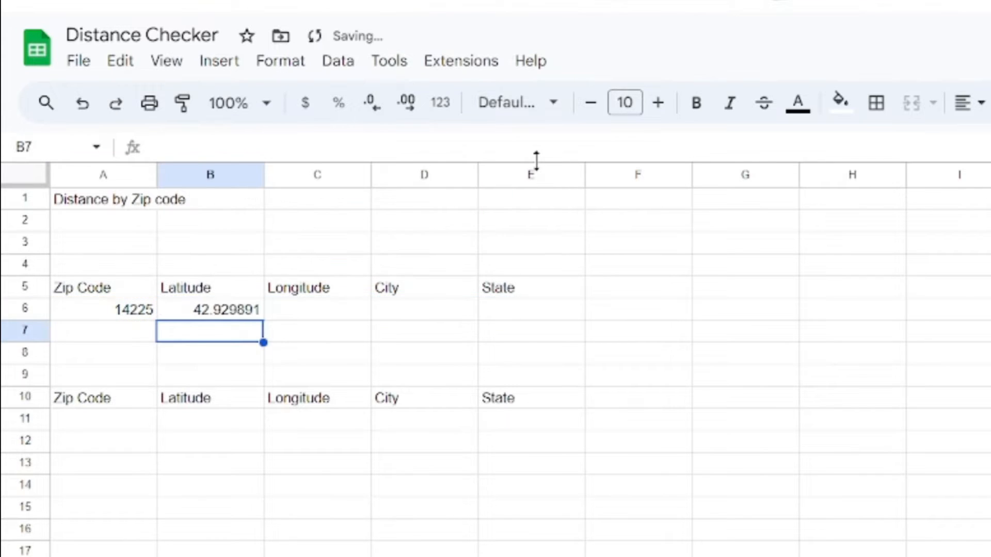
Step: Copy the latitude formula's text from B6 into the Longitude cell C6, keeping its references unchanged
left_click(216, 312)
left_click(342, 314)
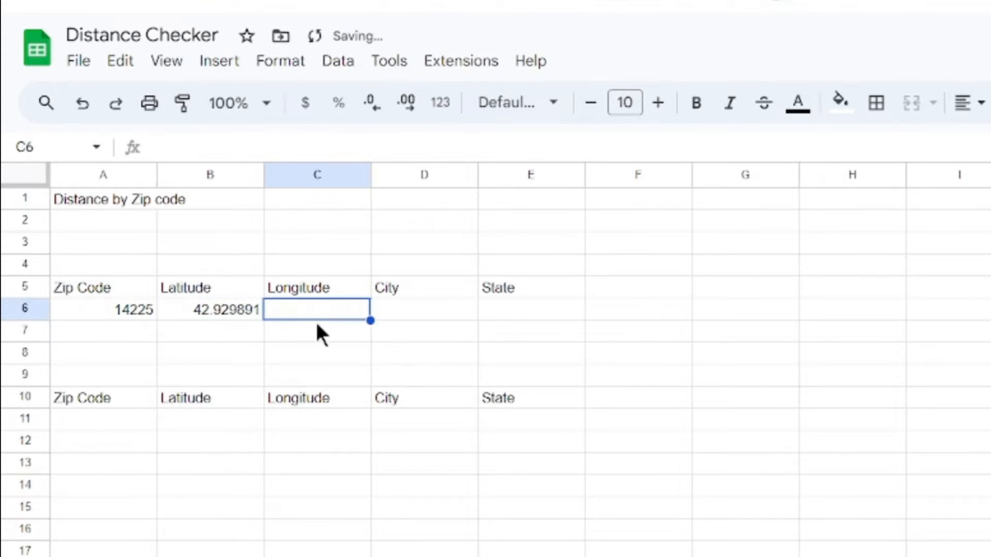
left_click(213, 309)
left_click(531, 149)
key("ctrl+a")
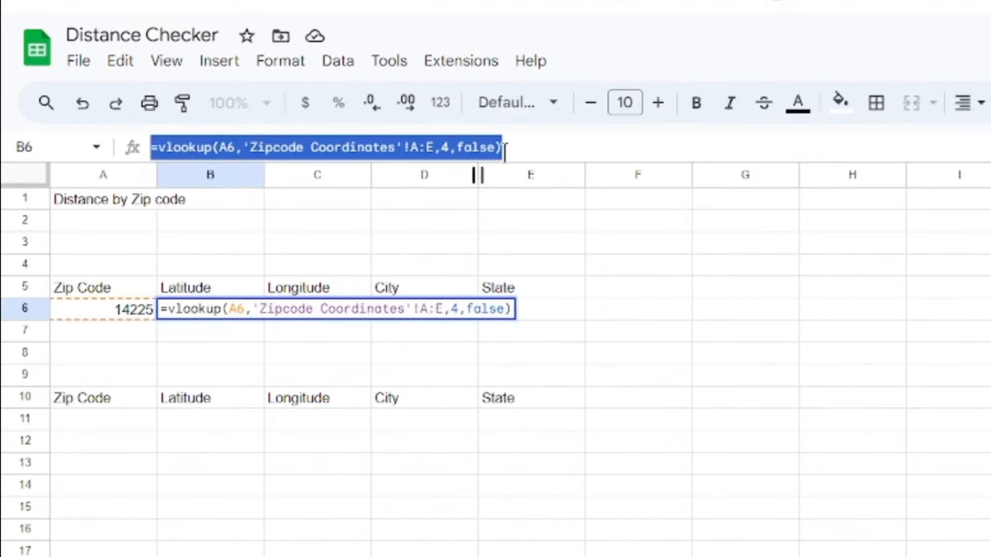
key("Escape")
left_click(319, 308)
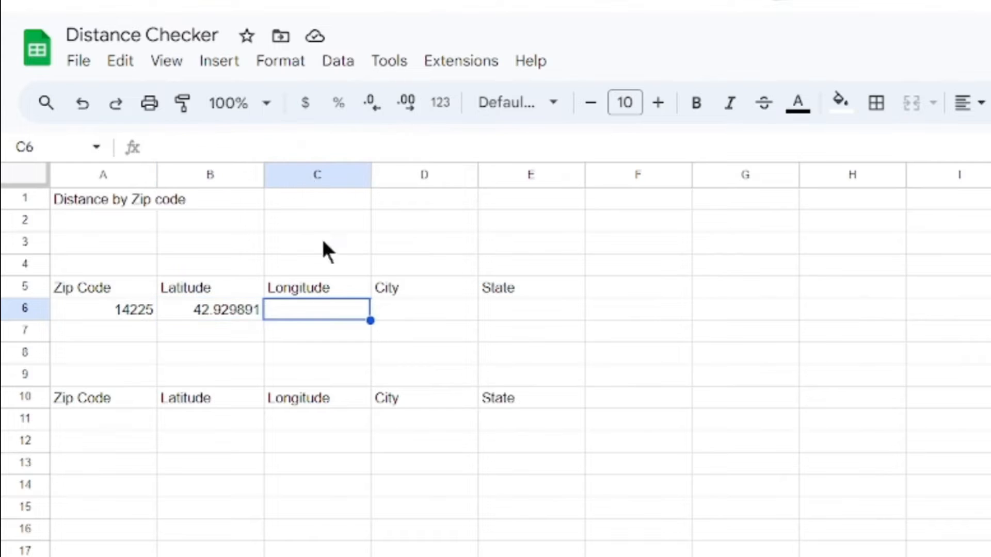
left_click(256, 147)
key("ctrl+v")
key("Return")
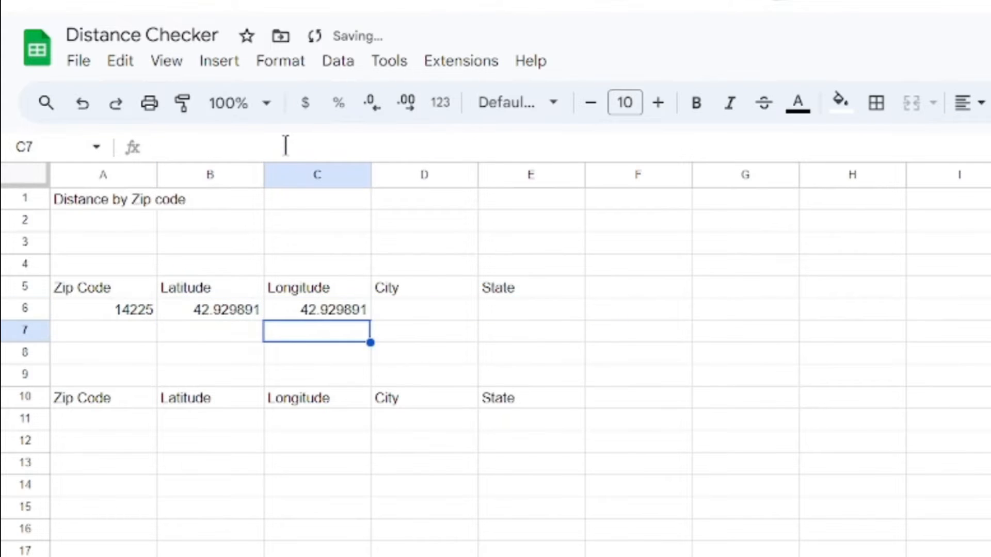
Step: Paste the same lookup formula text into the City cell D6 and the State cell E6
left_click(422, 312)
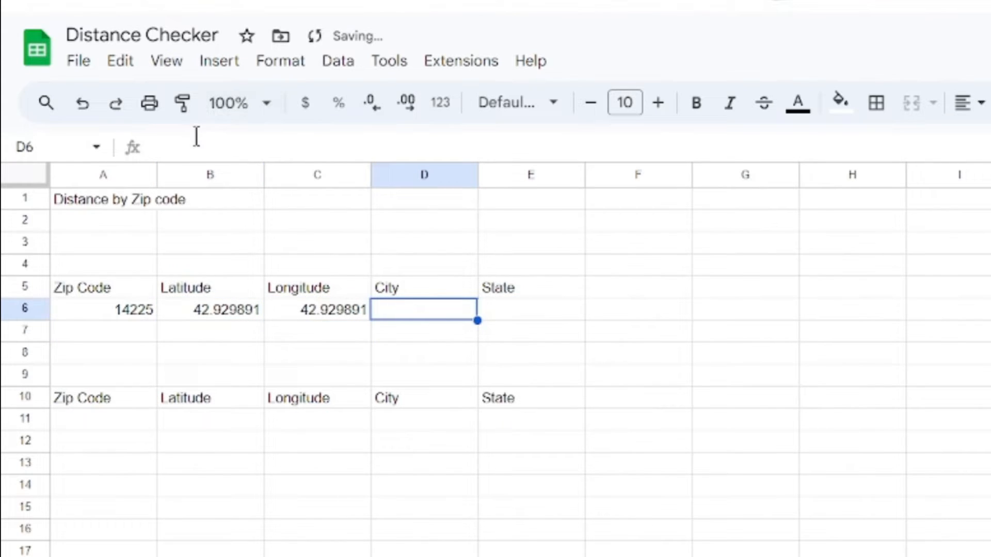
left_click(225, 146)
key("ctrl+v")
key("Return")
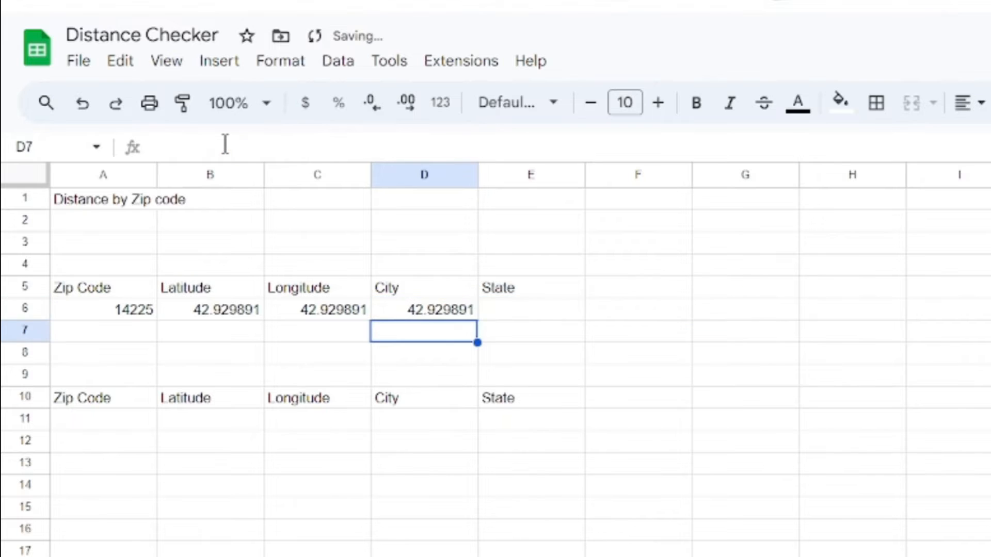
left_click(537, 308)
left_click(289, 147)
key("ctrl+v")
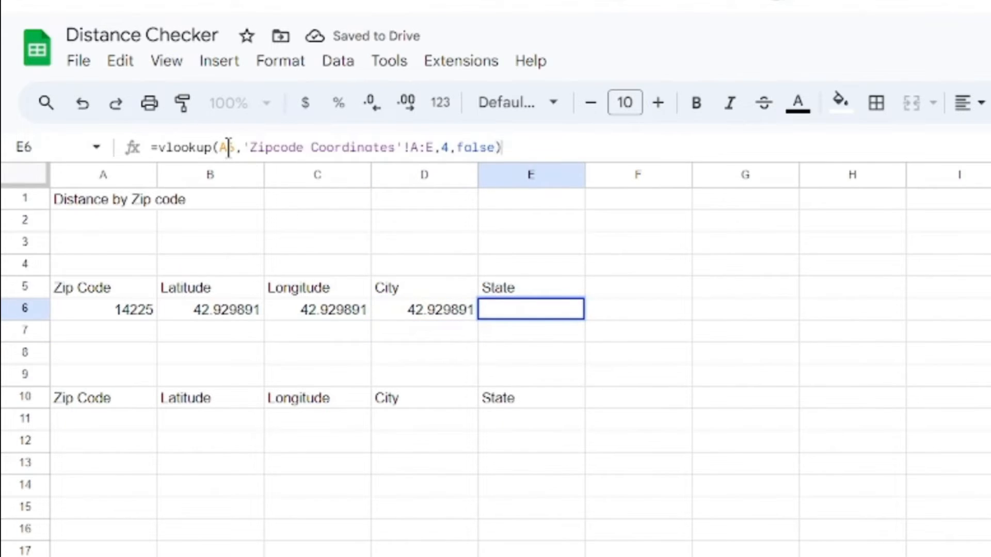
key("Return")
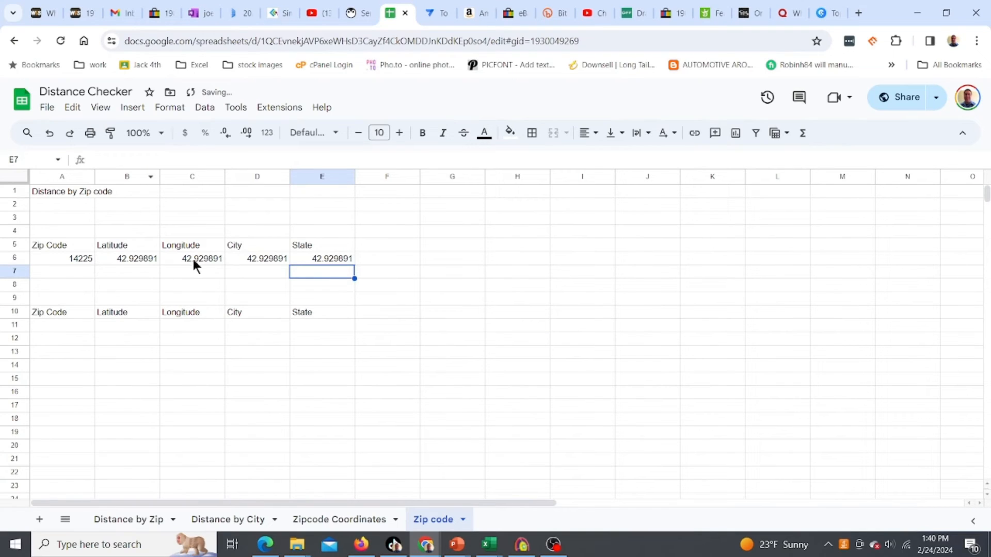
Step: Set the lookup column index in the Longitude formula in C6 to 5
left_click(196, 258)
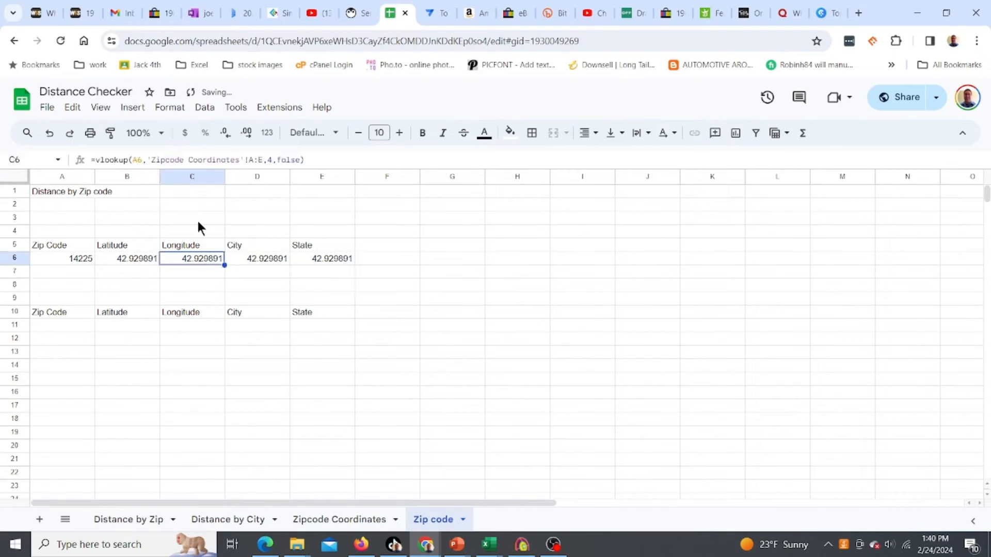
left_click(273, 160)
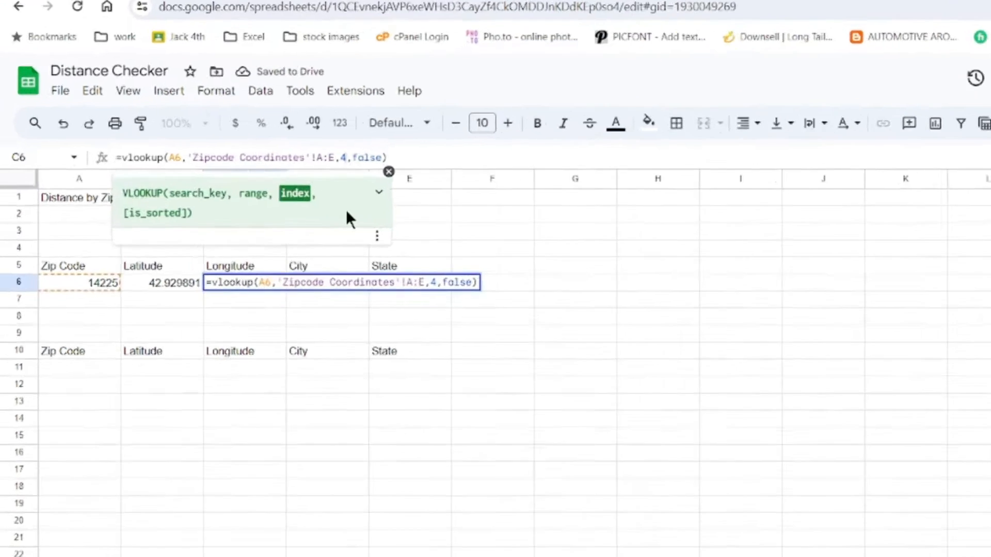
key("BackSpace")
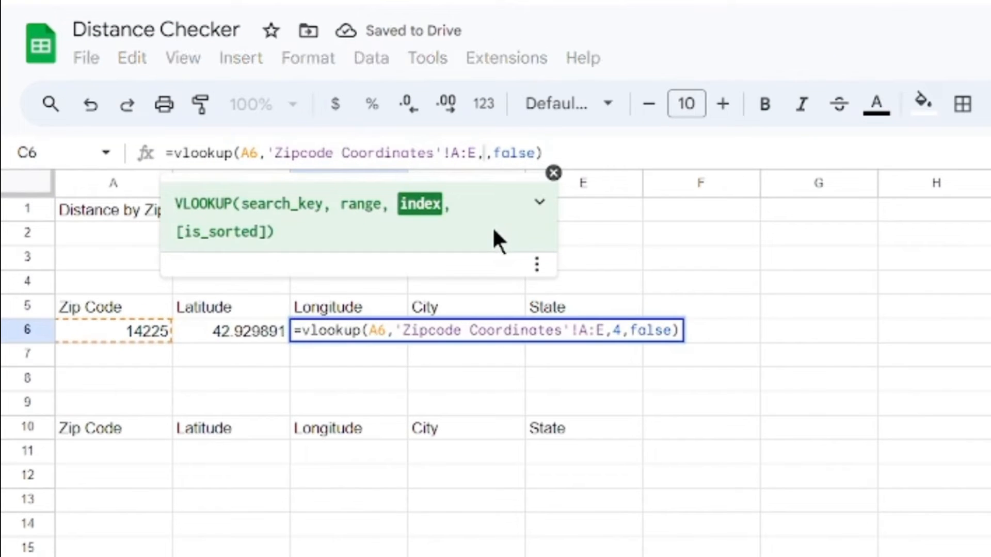
type("3")
key("Return")
Step: Set the lookup column index in the City formula in D6 to 2
left_click(444, 292)
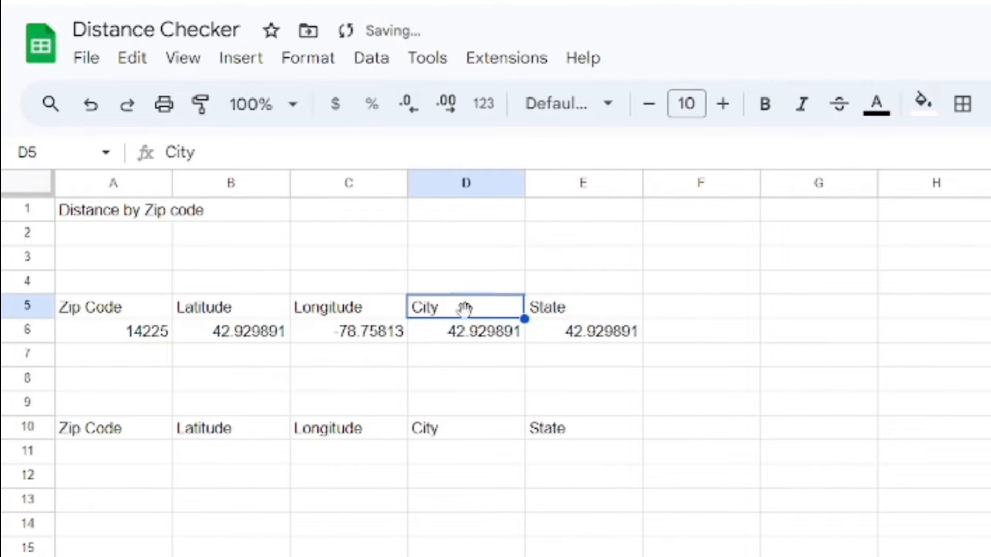
left_click(485, 325)
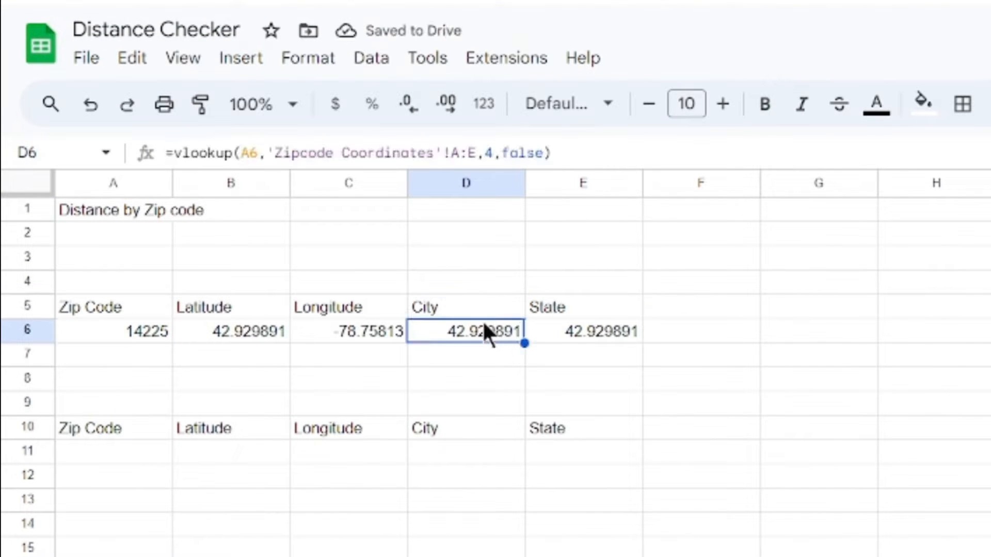
left_click(491, 153)
key("BackSpace")
type("2")
key("Return")
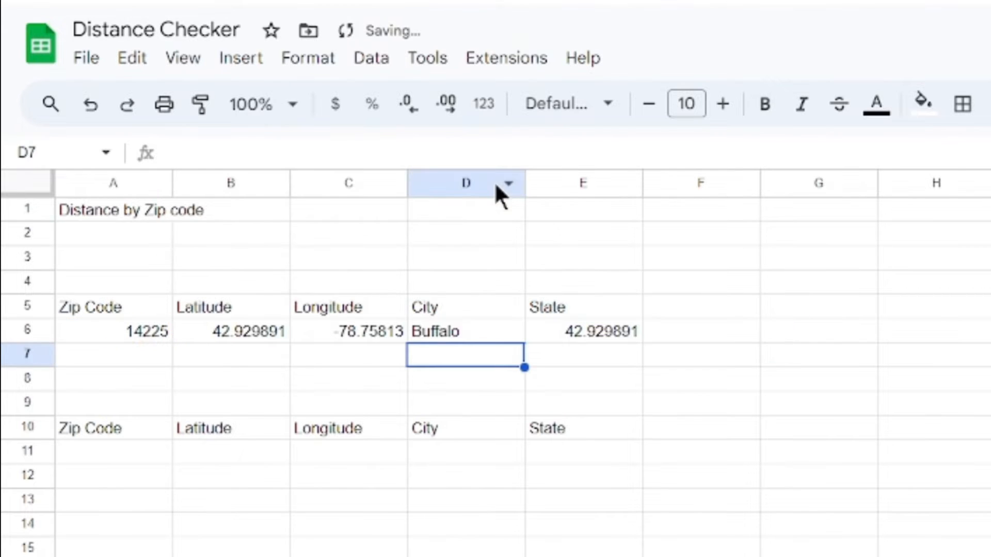
Step: Set the lookup column index in the State formula in E6 to 3 and review the City and State formulas
left_click(638, 332)
left_click(491, 152)
key("BackSpace")
type("5")
key("Return")
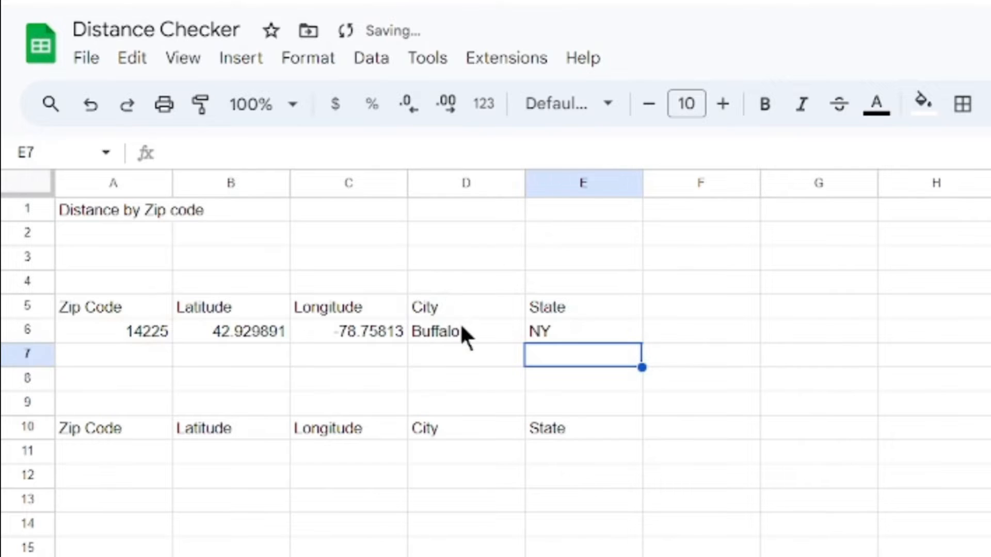
left_click(490, 330)
left_click(542, 332)
left_click(464, 337)
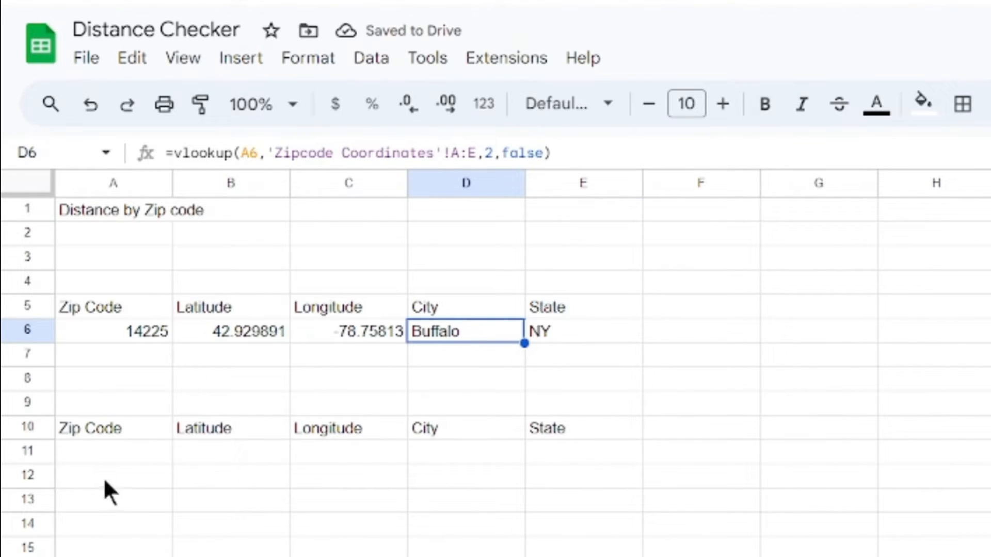
Step: Enter the second zip code, 90210, in cell A11
left_click(98, 456)
type("90210")
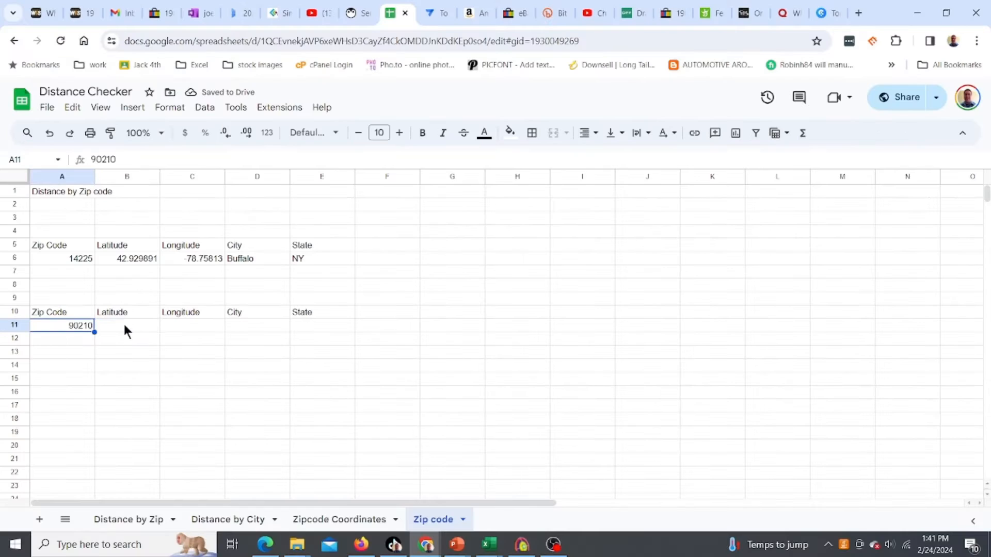
Step: Enter =vlookup(A11,'Zipcode Coordinates'!A:E,4,false) in the Latitude cell B11 and review the formula
left_click(230, 454)
type("=vlookup(")
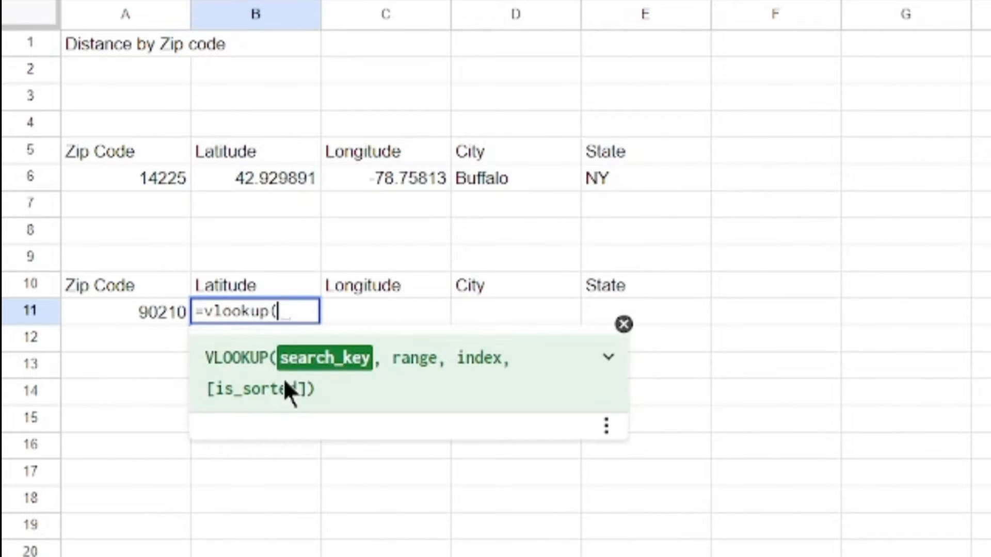
left_click(168, 313)
type(",")
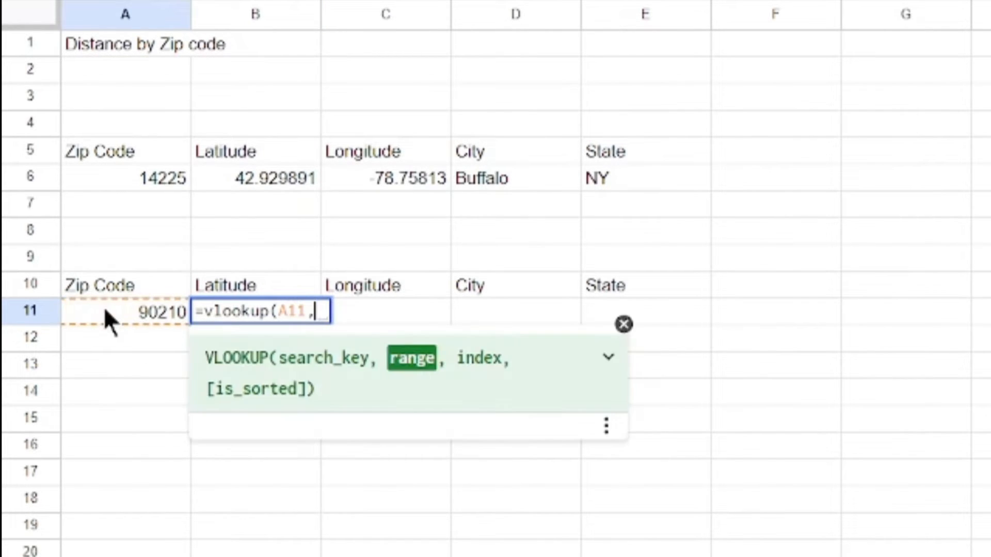
left_click(645, 556)
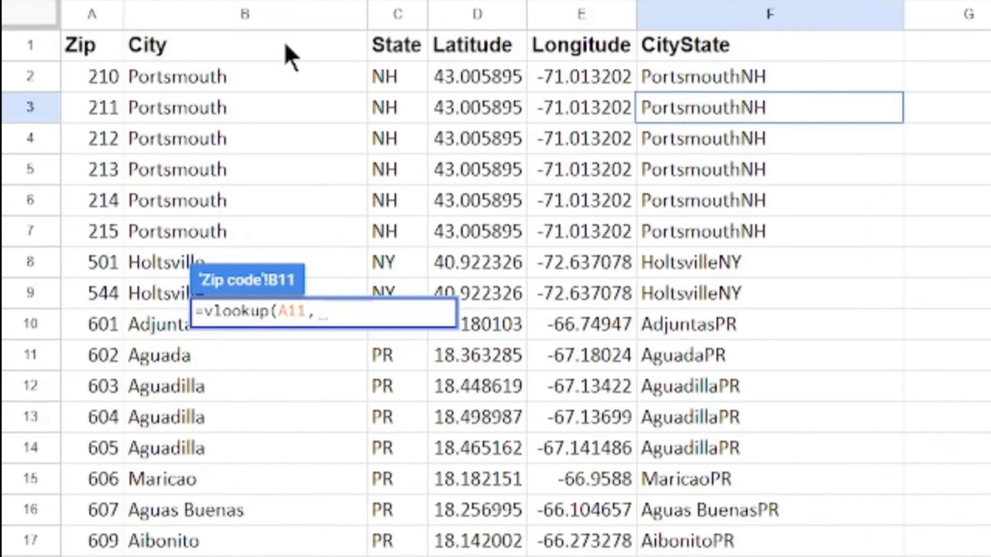
left_click_drag(493, 23, 602, 29)
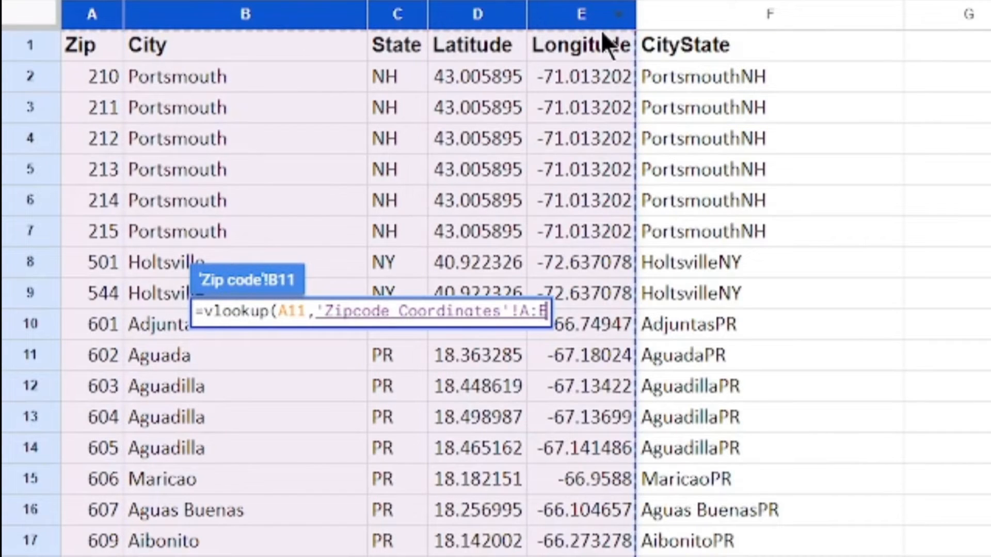
type(",4,fal")
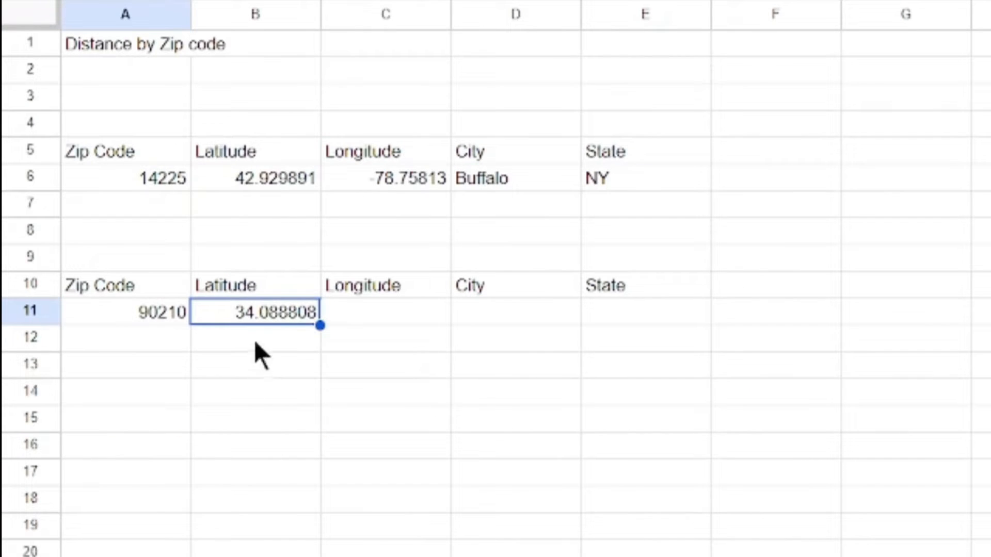
double_click(283, 316)
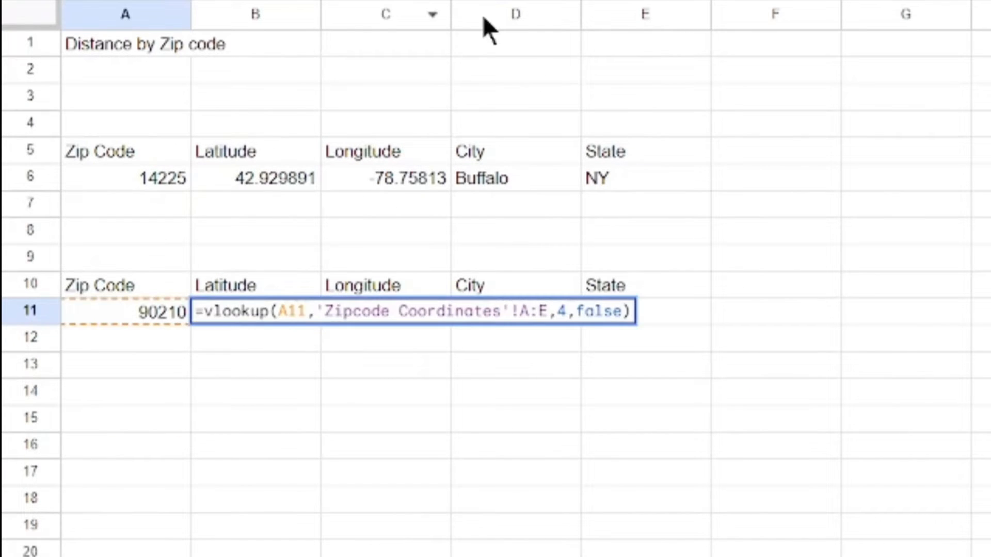
key("Escape")
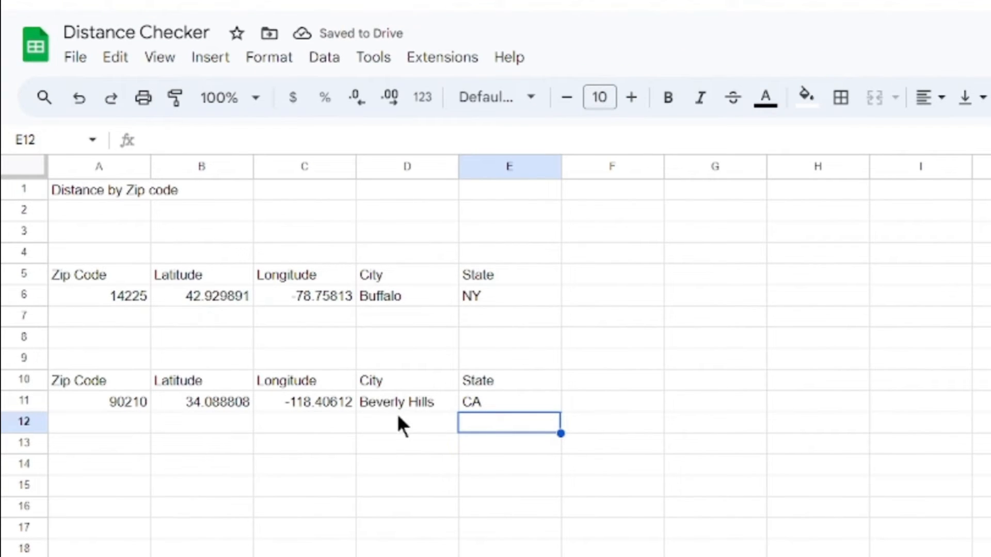
Step: Enter the label "Miles apart" in cell A15
left_click(200, 488)
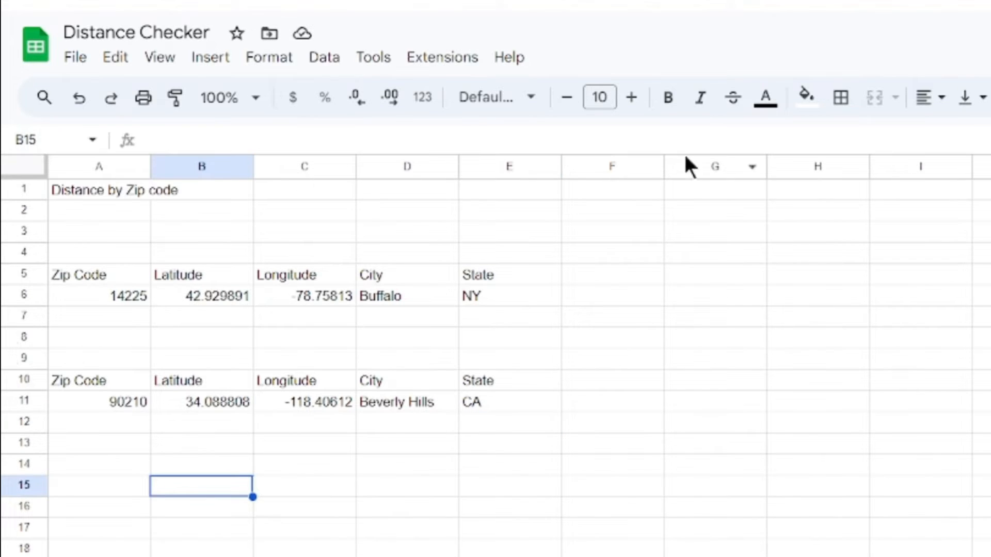
left_click(114, 493)
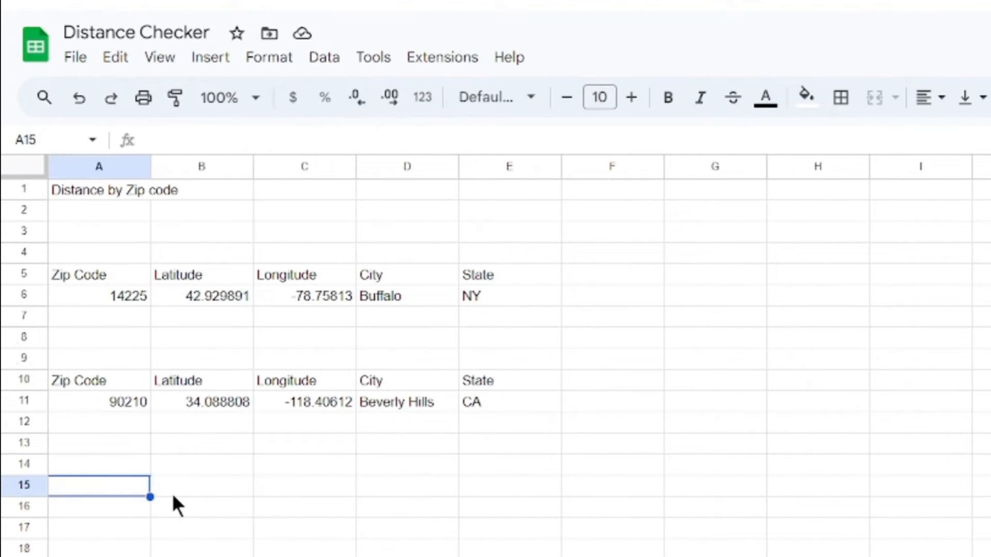
type("Miles apart")
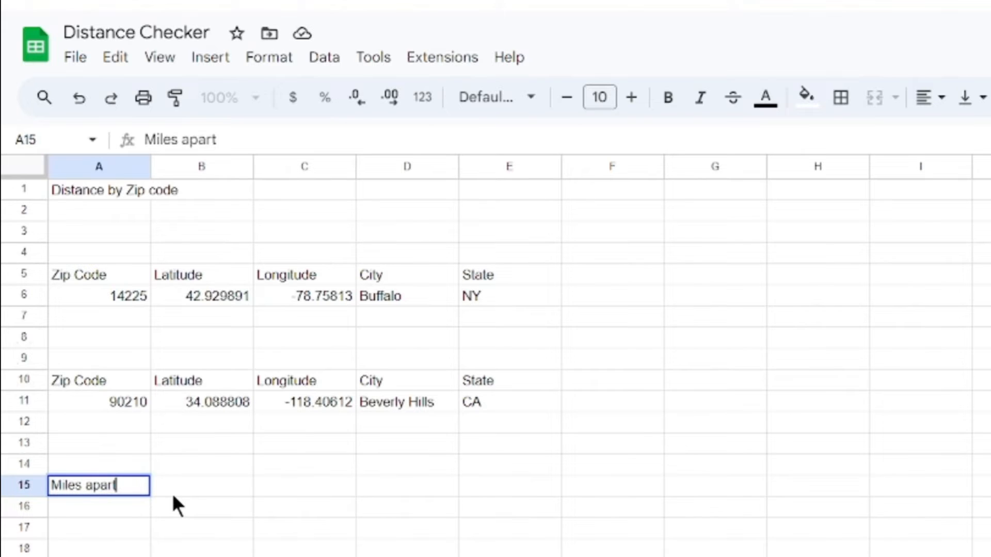
key("Return")
Step: Apply all borders to cell B15, next to the Miles apart label
left_click(173, 493)
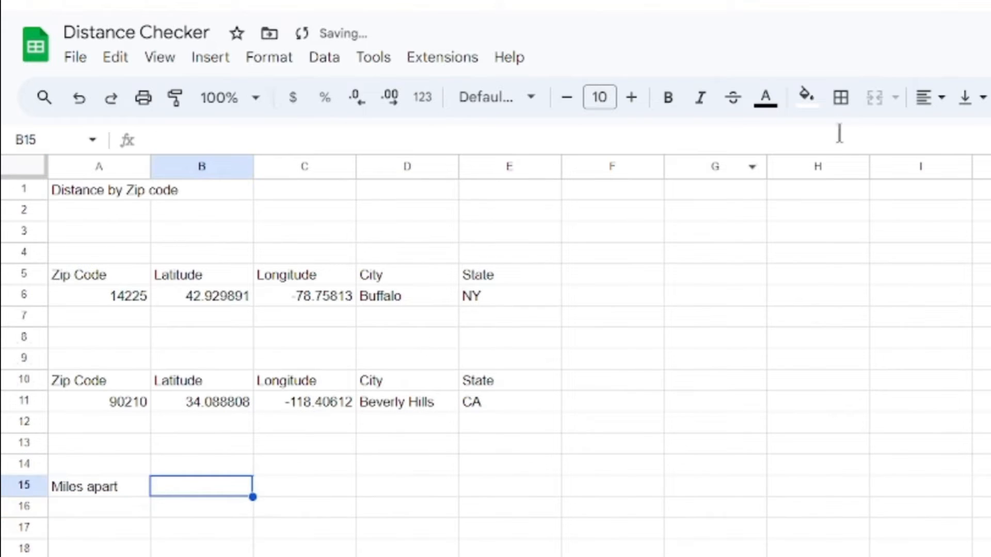
left_click(840, 97)
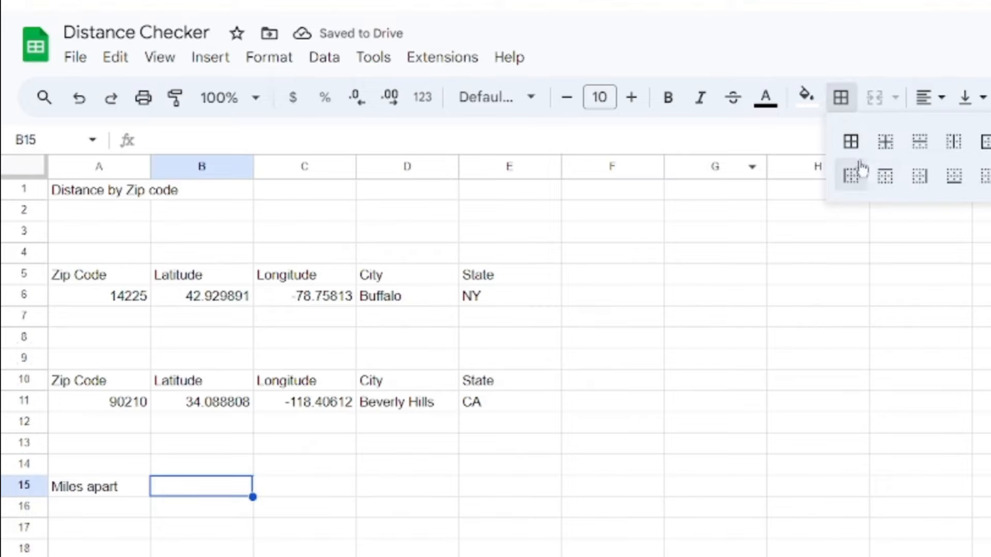
left_click(851, 141)
left_click(286, 471)
left_click(209, 514)
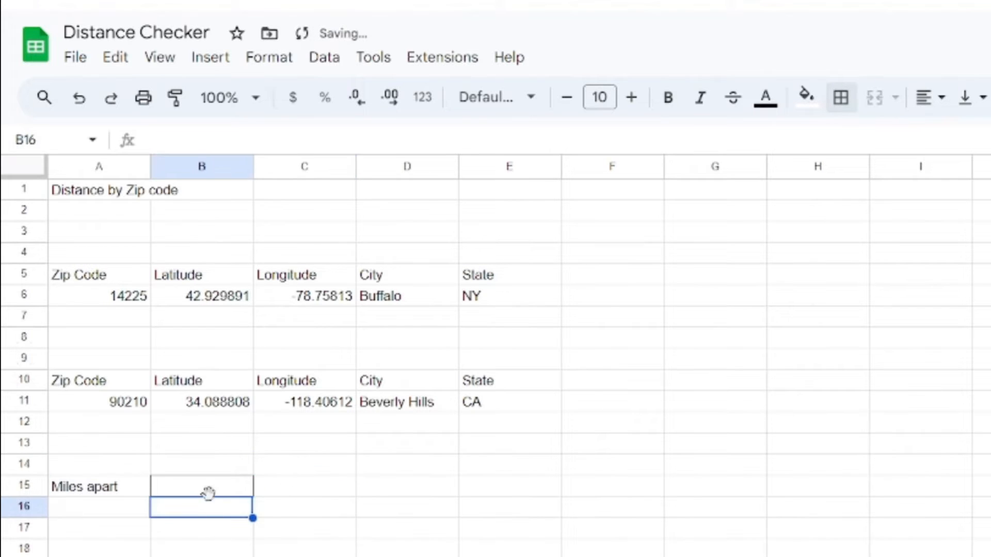
Step: Format the miles result in B15 with the Number format and make it bold
left_click(208, 488)
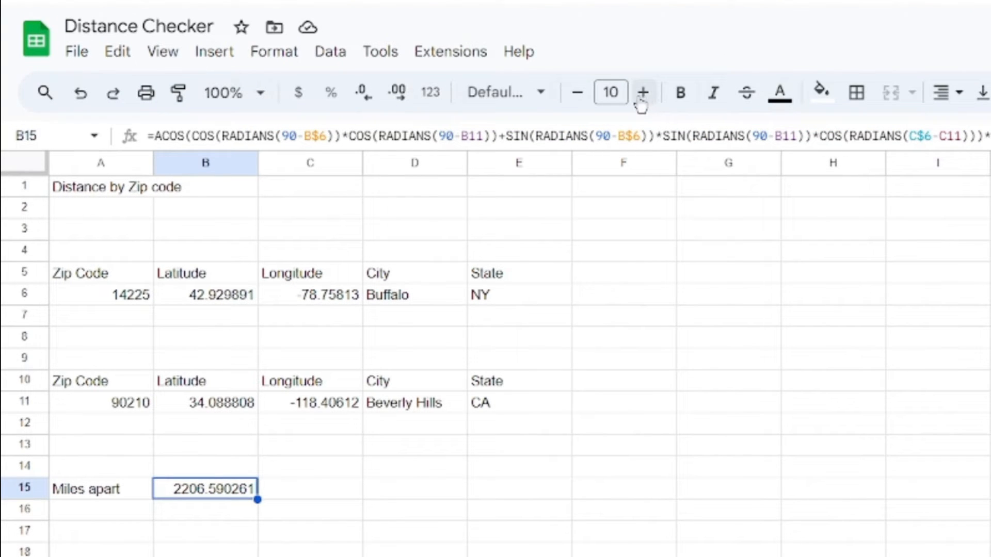
left_click(274, 57)
mouse_move(358, 145)
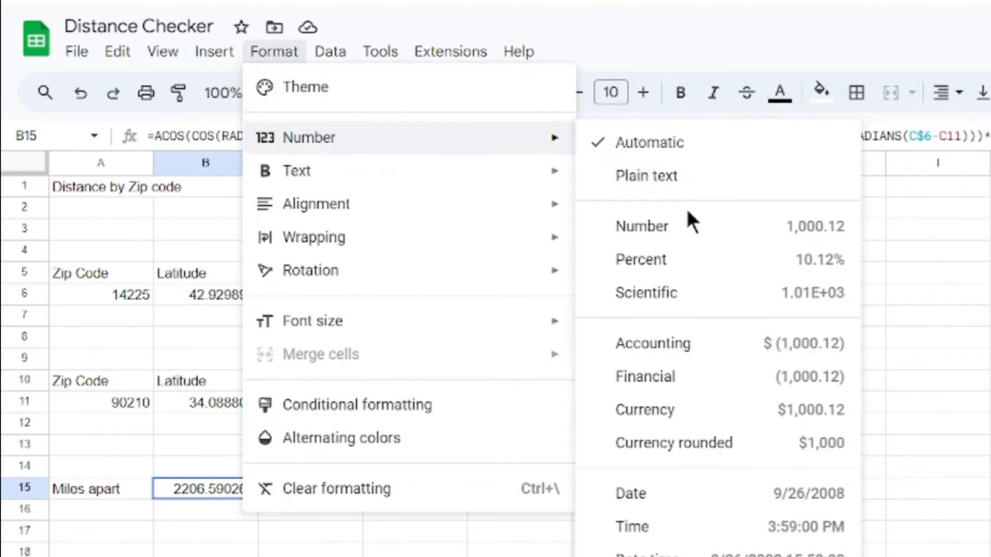
left_click(687, 225)
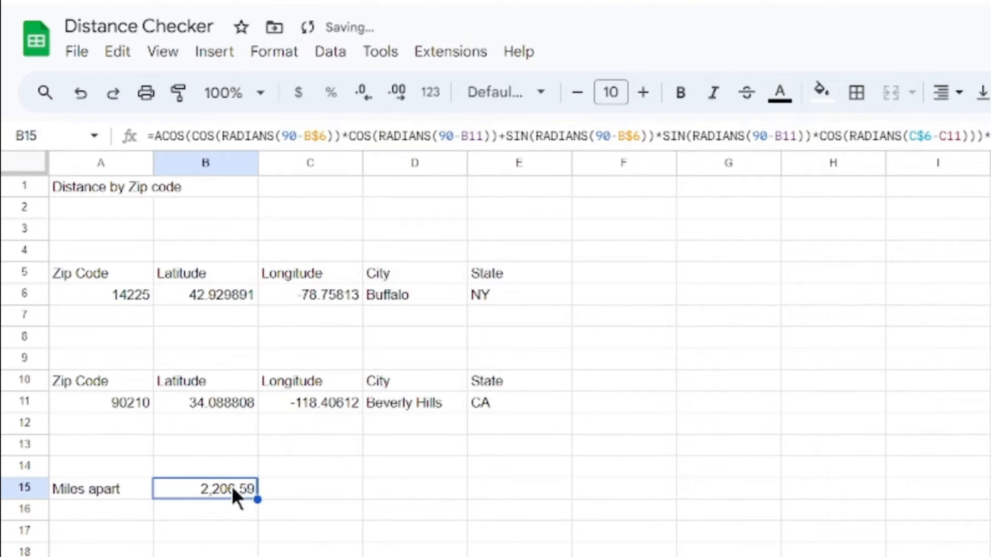
left_click(679, 99)
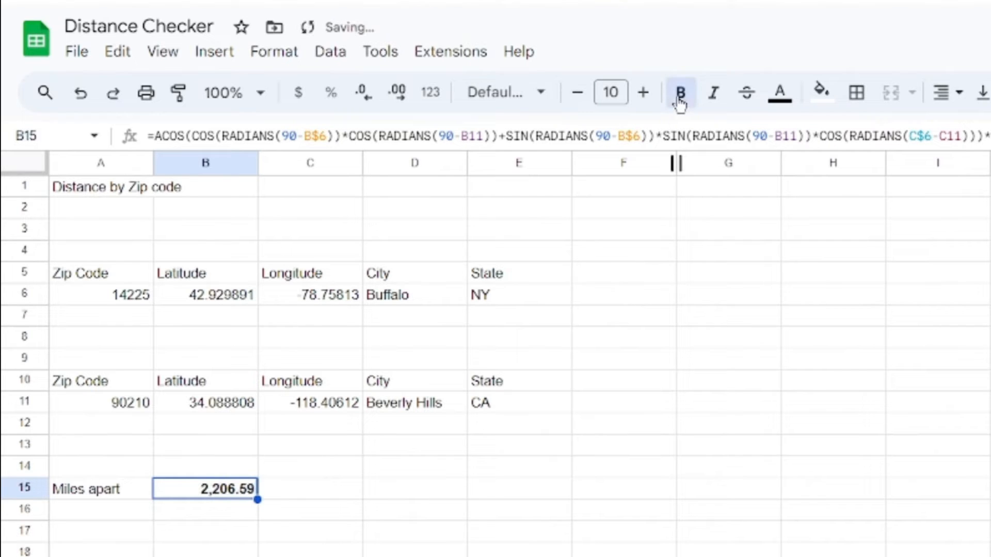
left_click(310, 489)
left_click(213, 515)
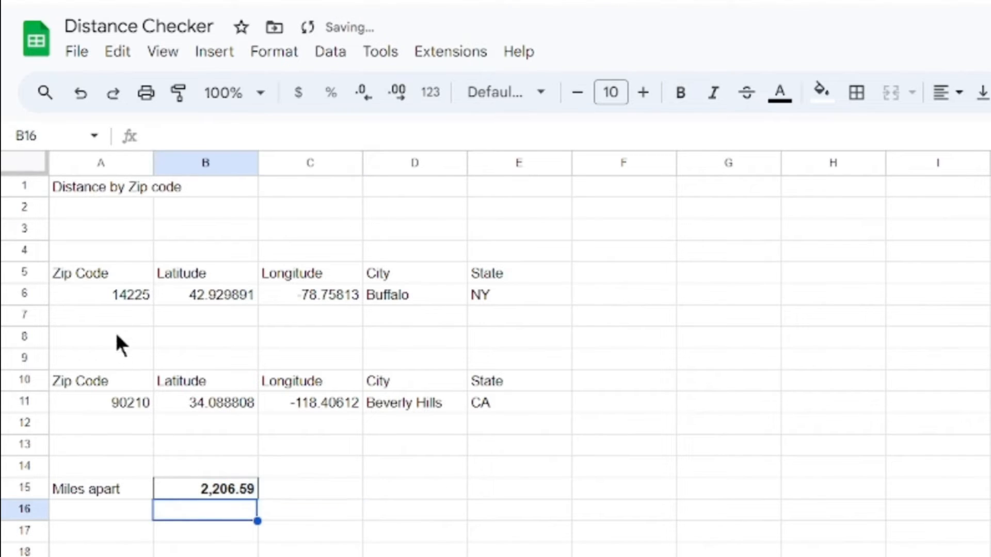
Step: Set the first zip code in A6 to 14111 and check the distance formula in B15
left_click(119, 298)
type("1")
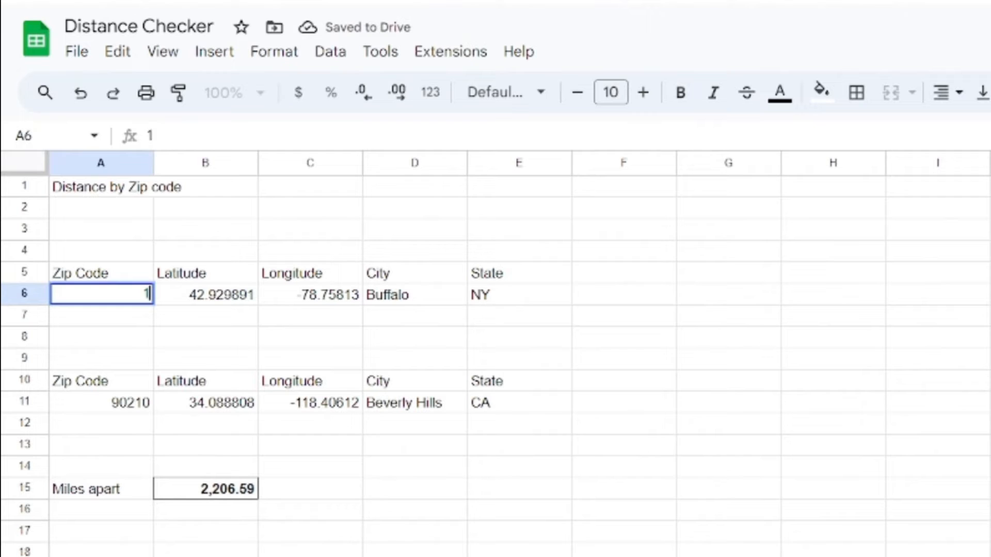
type("4111")
key("Return")
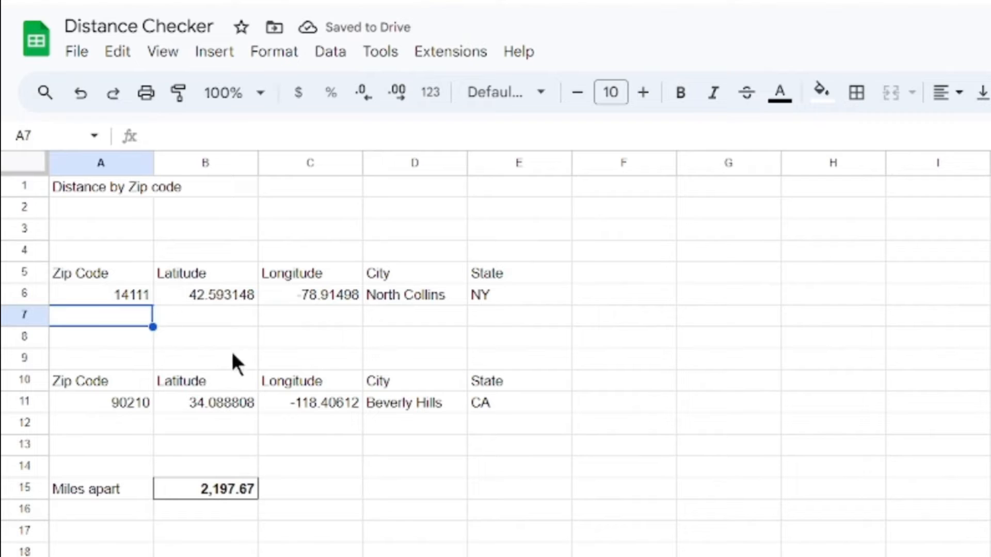
left_click(225, 488)
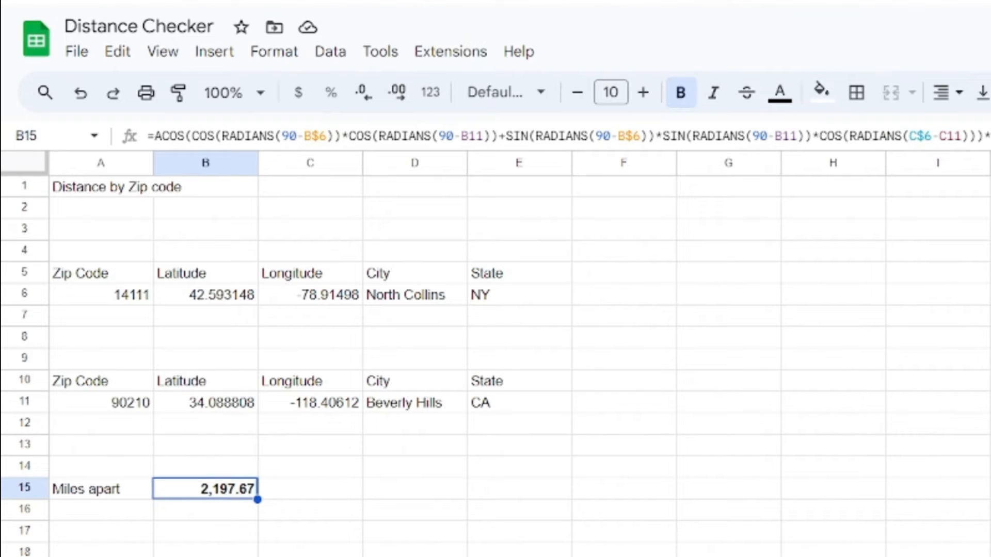
Step: Add a new sheet named city and copy the range A5:E16 from the Zip code sheet into it starting at A5
key("shift+F11")
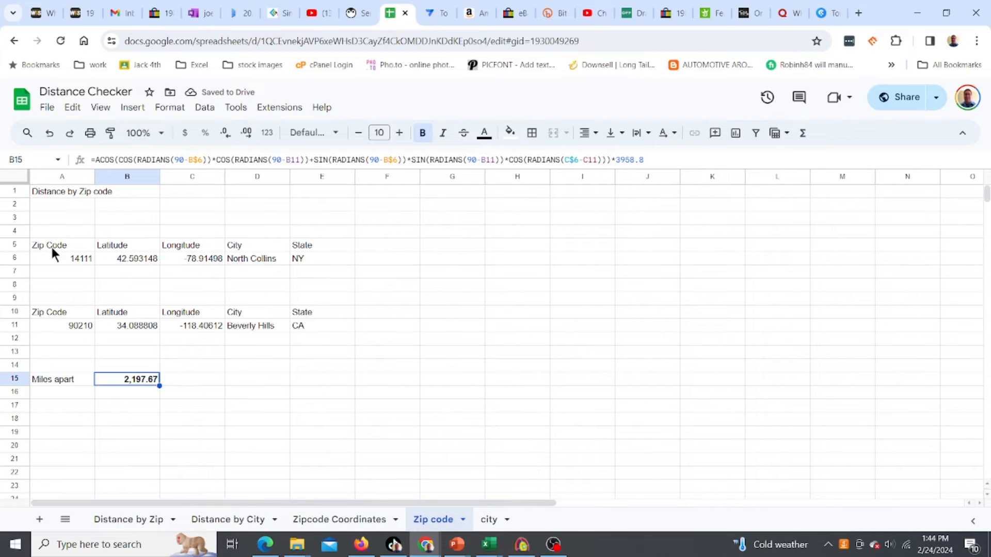
left_click_drag(52, 248, 305, 390)
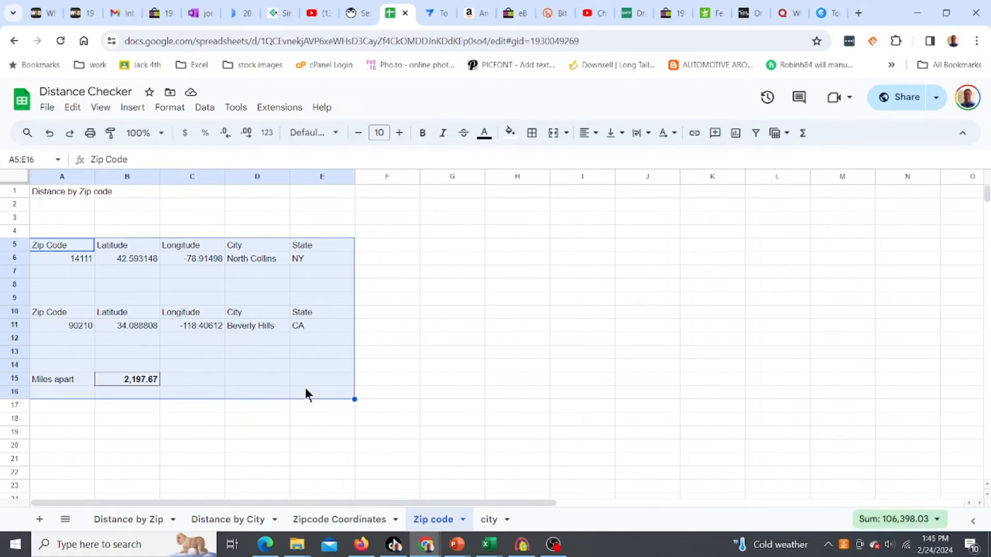
key("ctrl+c")
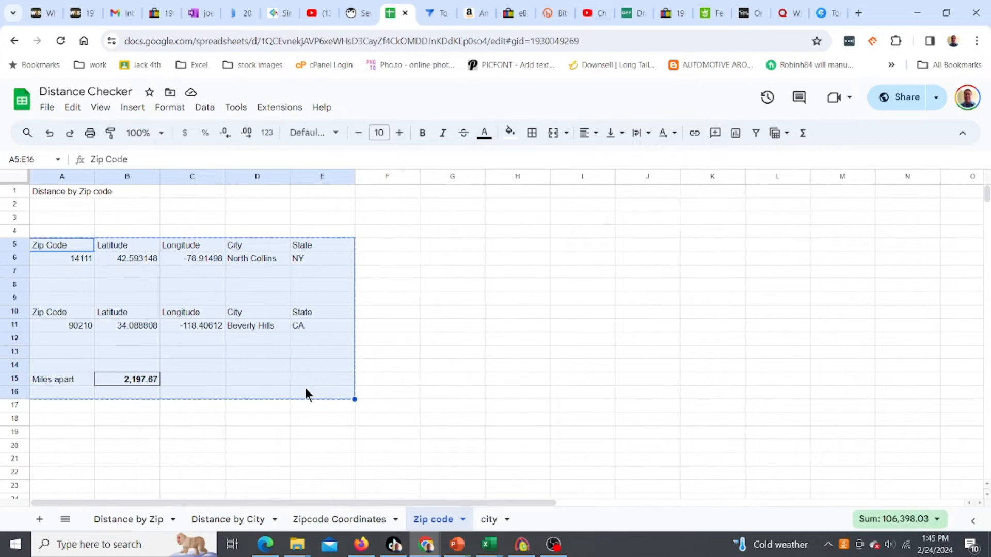
left_click(492, 520)
left_click(60, 245)
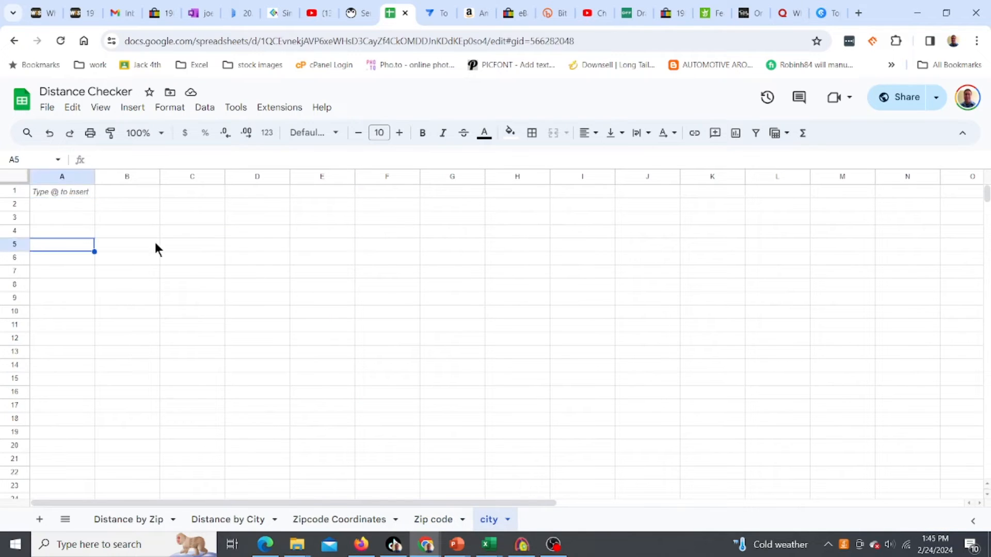
key("ctrl+v")
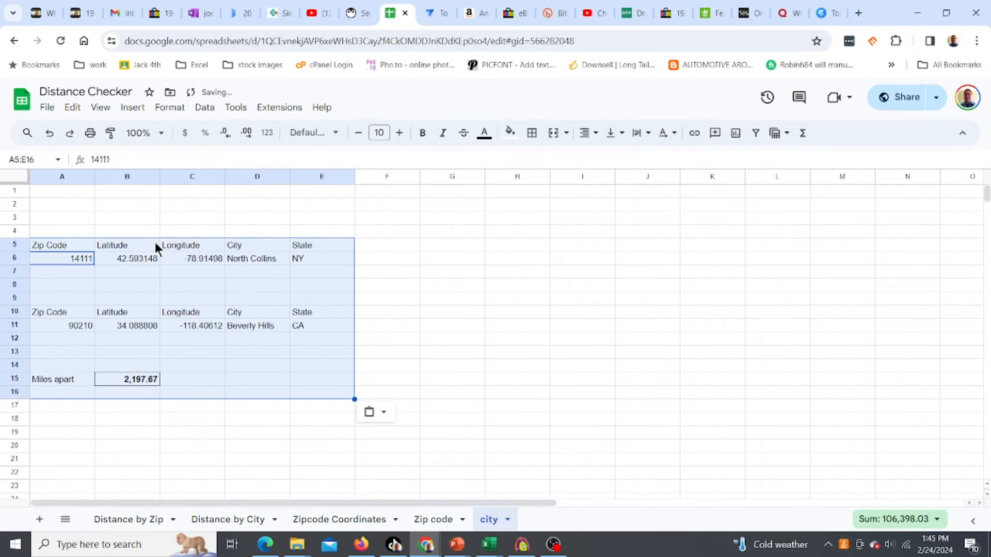
Step: Clear the city and state lookup formulas from D6:E6 and D11:E11 on the city sheet
left_click(124, 364)
left_click(72, 261)
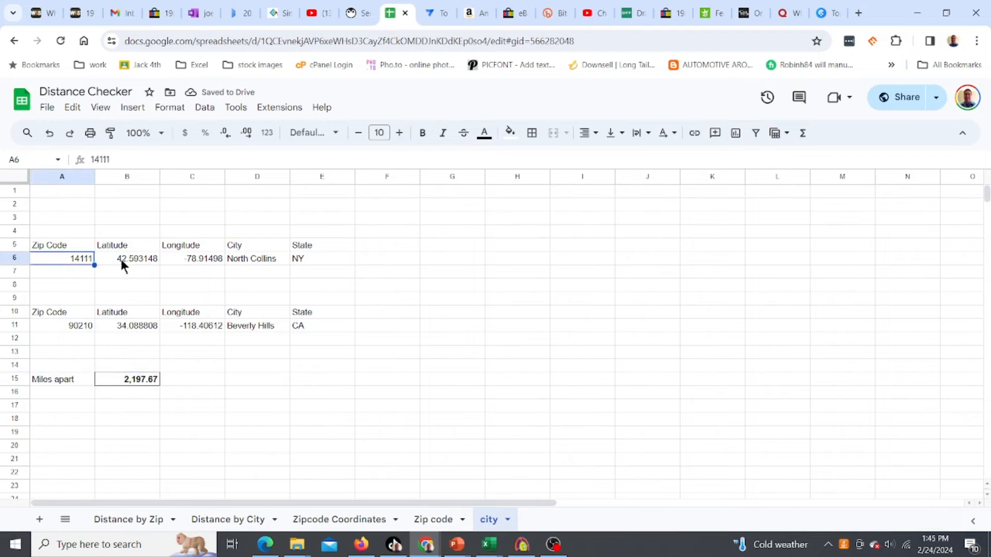
left_click(181, 265)
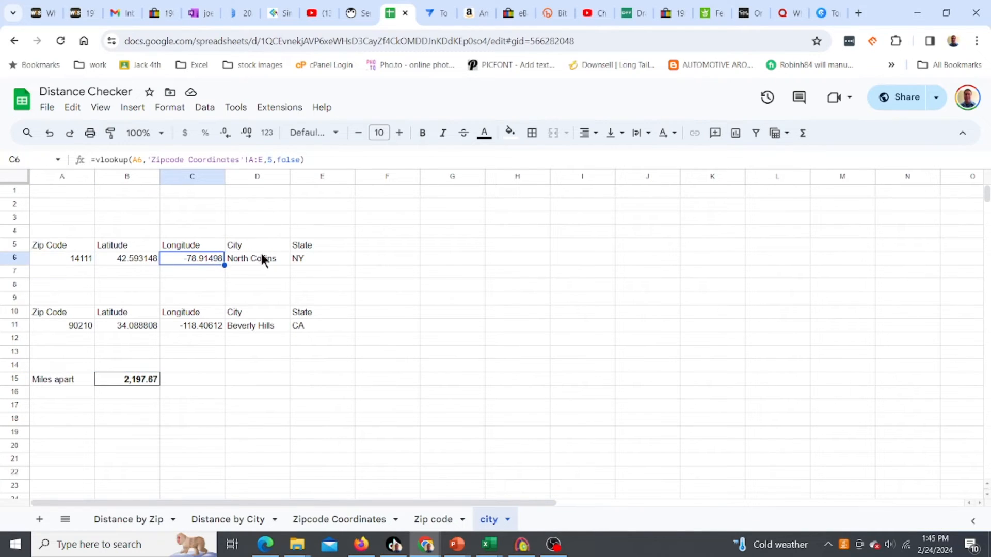
left_click(260, 266)
left_click_drag(259, 258, 308, 258)
key("Delete")
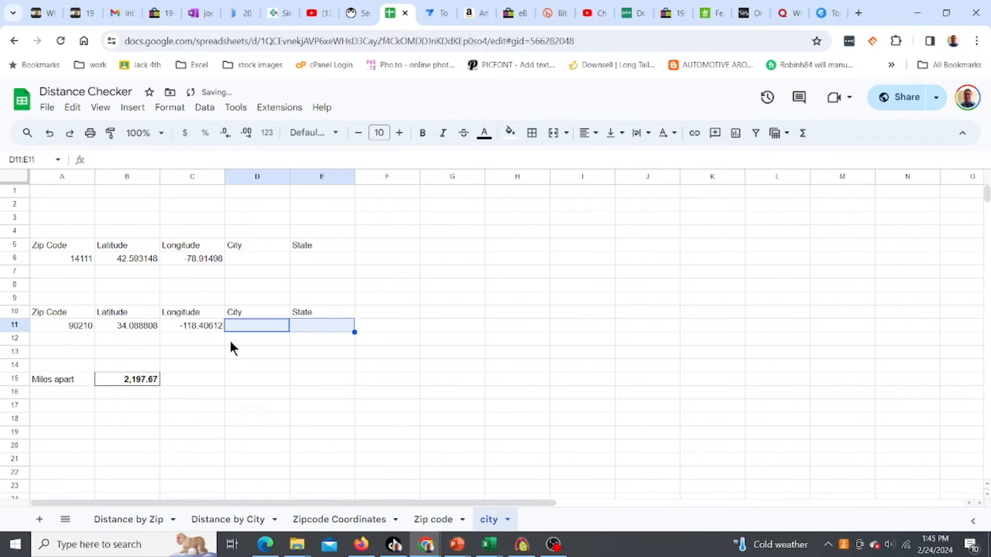
Step: Clear the zip codes from cells A6 and A11 on the city sheet
left_click(54, 259)
key("Delete")
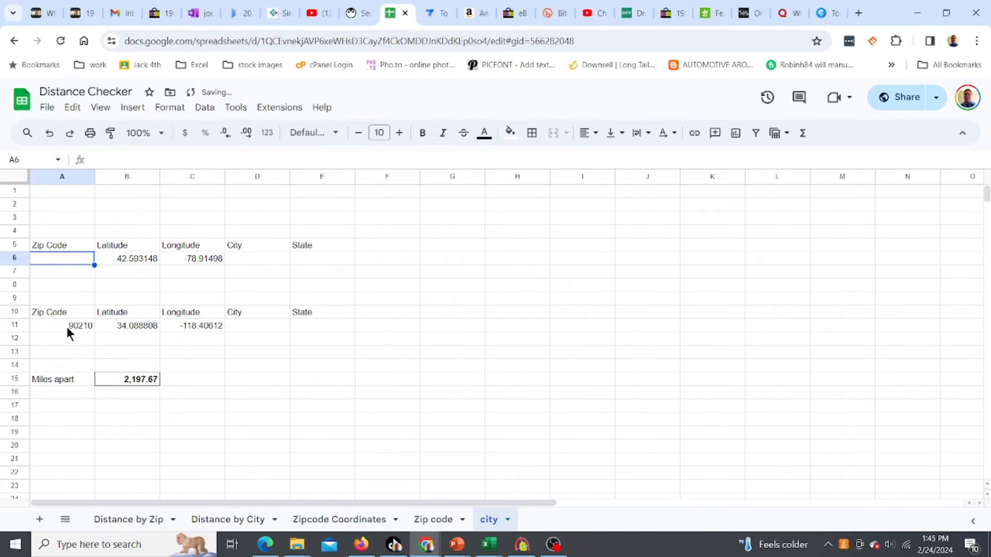
left_click(72, 317)
left_click(73, 321)
key("Delete")
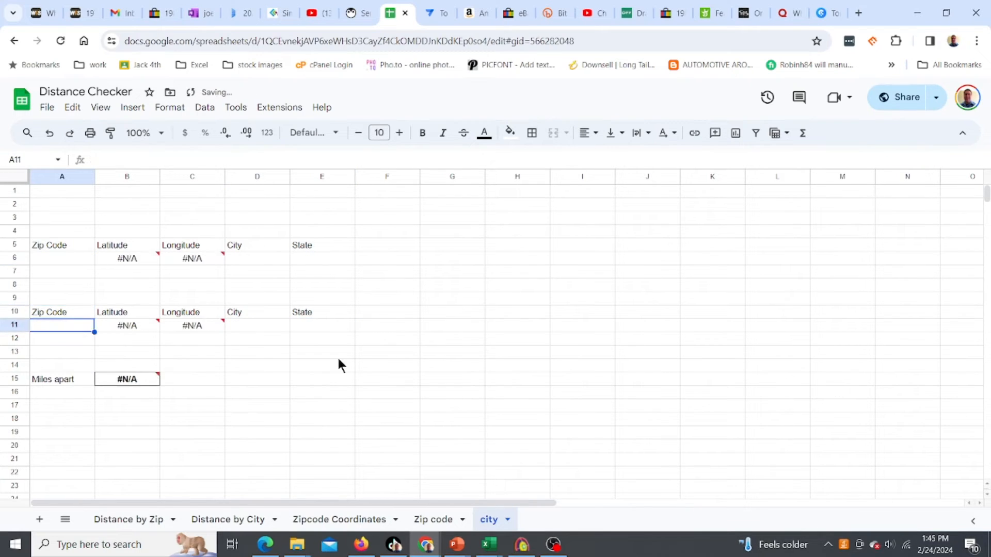
Step: Enter Buffalo as the first city in cell D6
left_click(269, 261)
type("Buffalo")
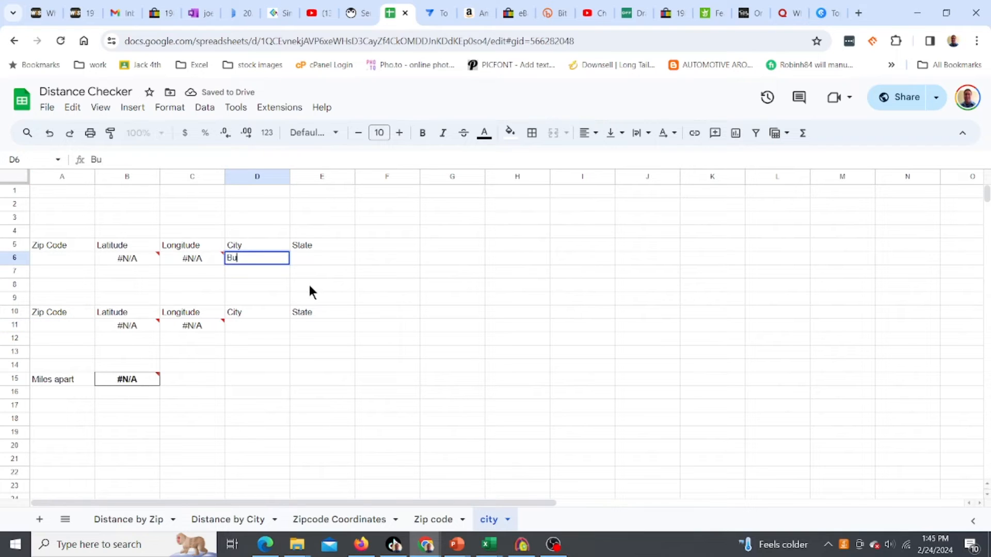
key("Return")
Step: Add a dropdown to cell E6 on the city sheet, sourced from the state list 'Zipcode Coordinates'!L2:L55
left_click(297, 259)
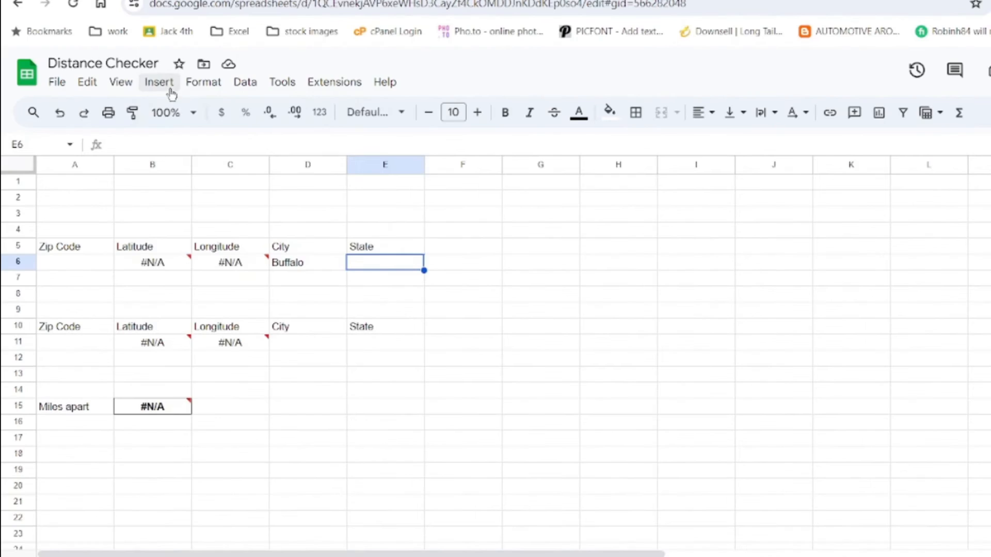
left_click(135, 108)
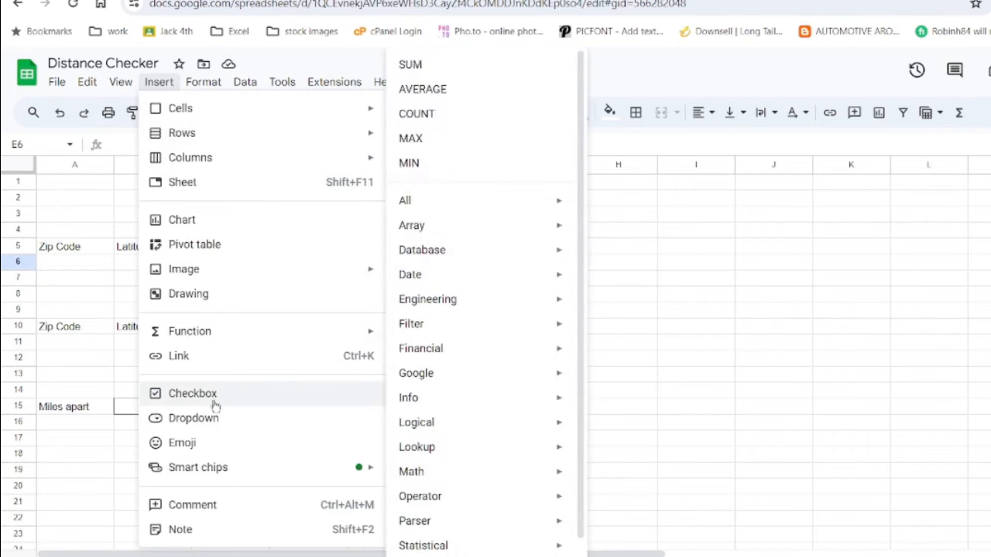
left_click(217, 420)
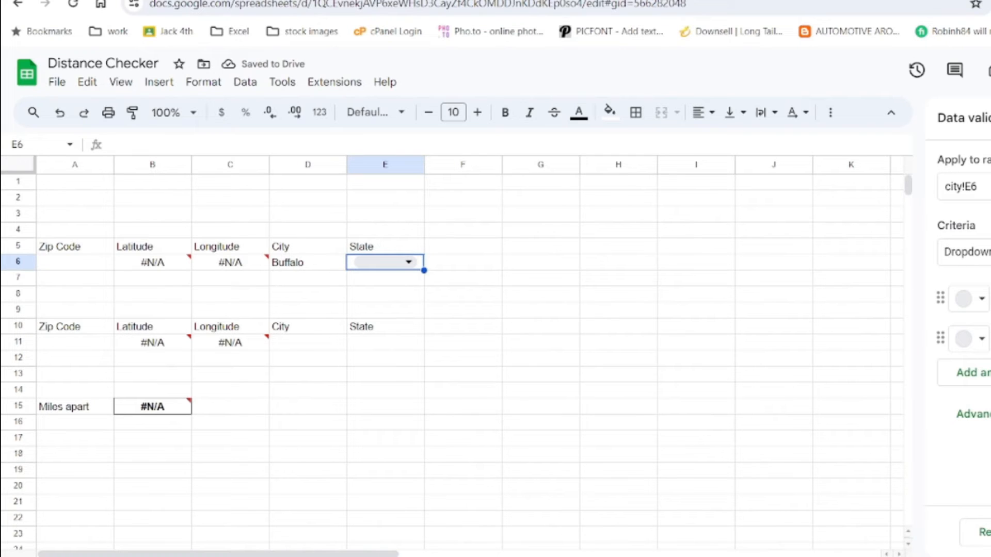
left_click(963, 251)
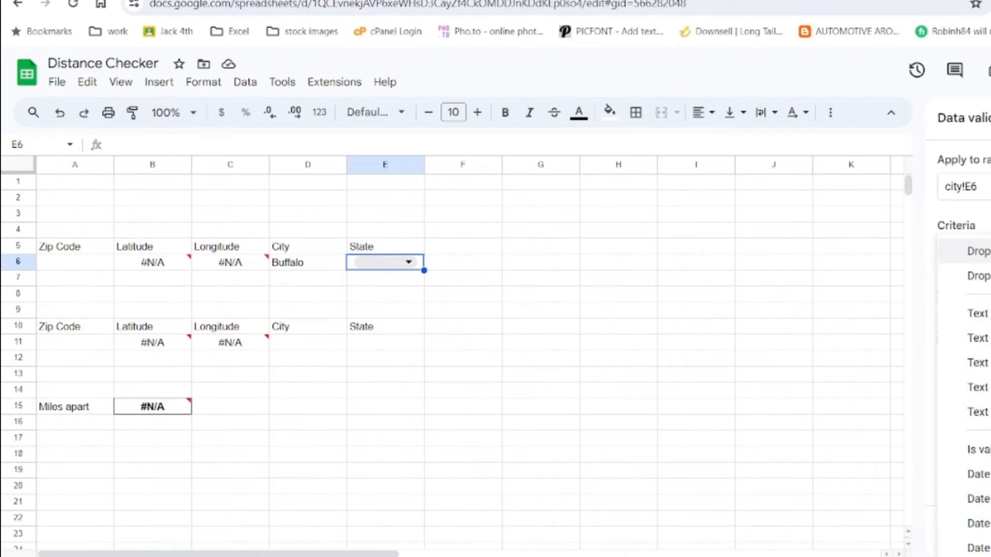
left_click(979, 276)
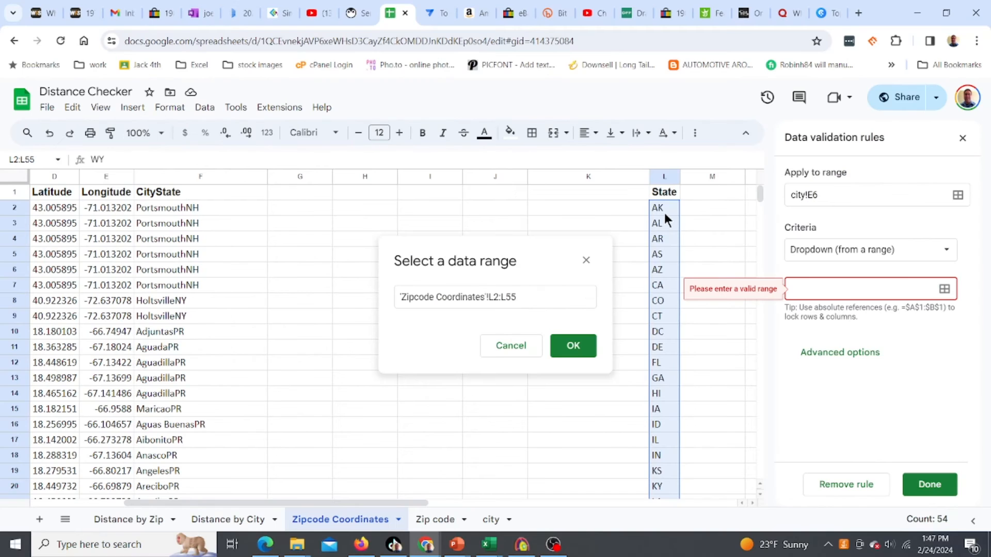
left_click(581, 353)
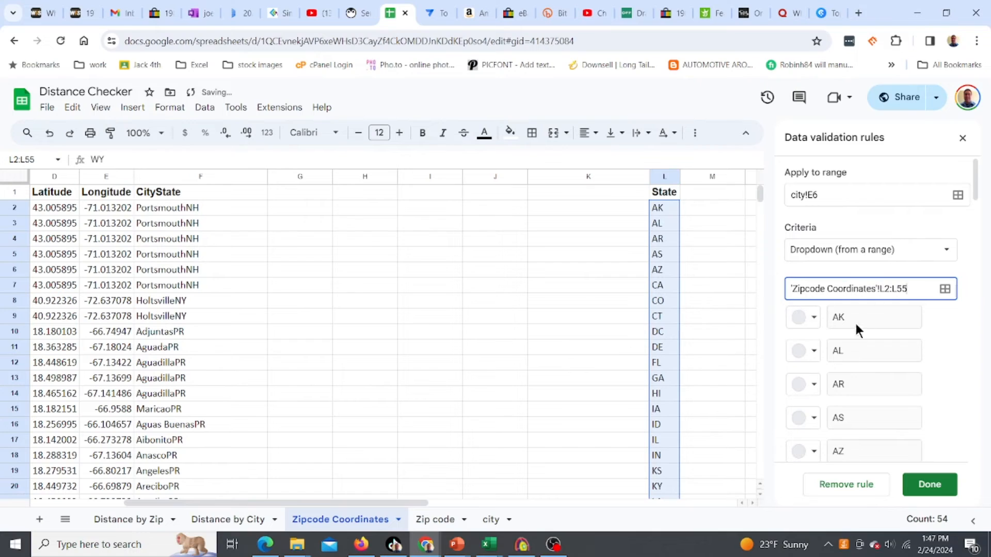
left_click(929, 485)
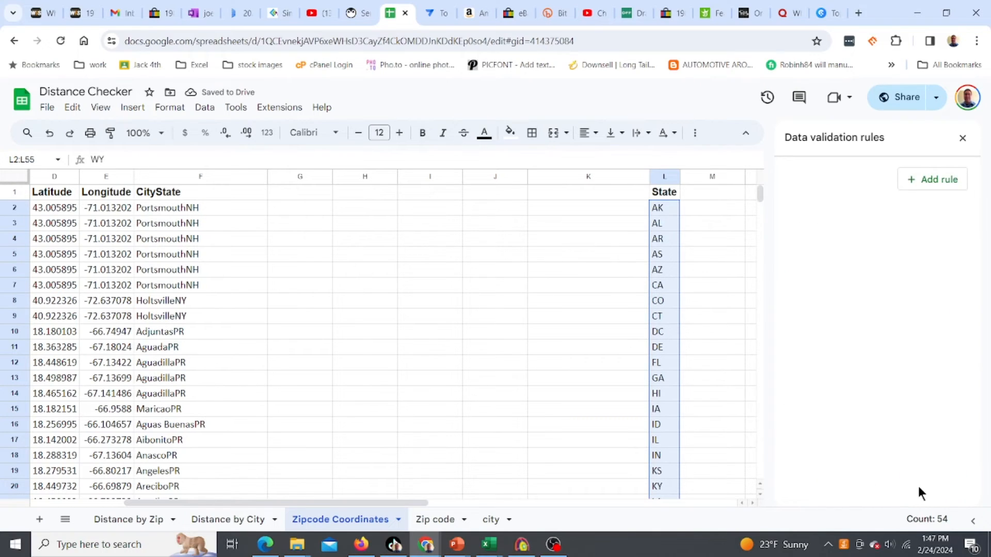
left_click(490, 519)
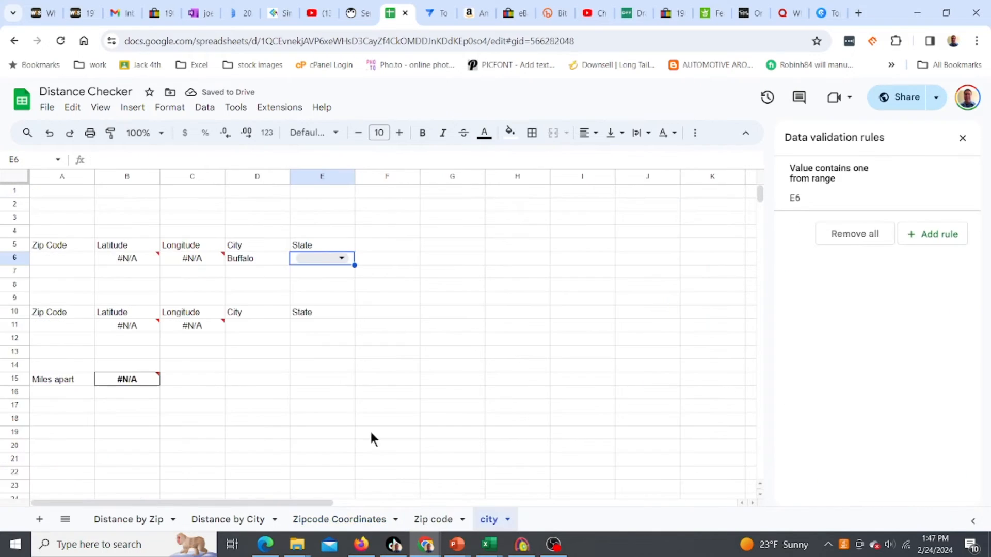
Step: Choose NY from the state dropdown in cell E6
left_click(342, 259)
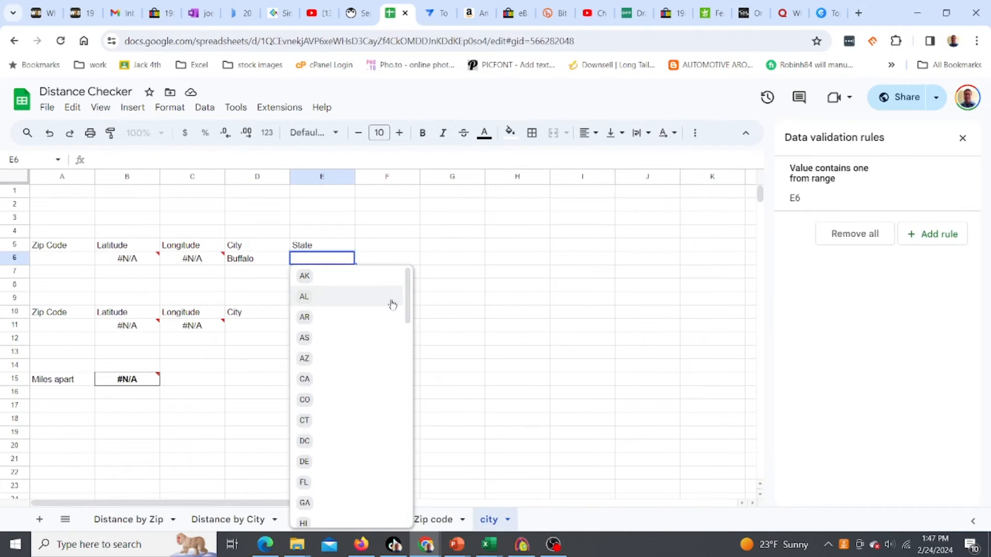
left_click_drag(406, 302, 413, 432)
left_click(339, 438)
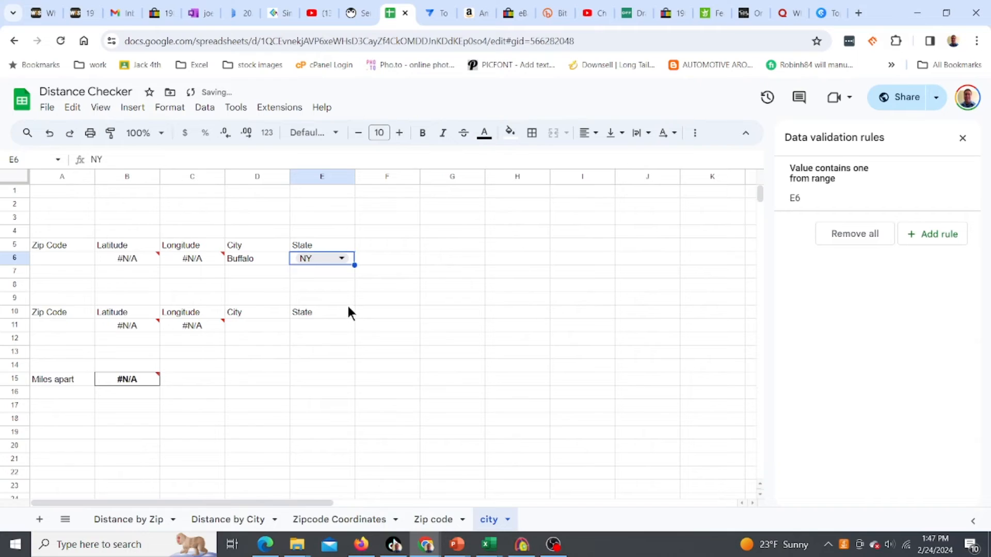
left_click(270, 272)
left_click(302, 273)
left_click(259, 267)
left_click(308, 272)
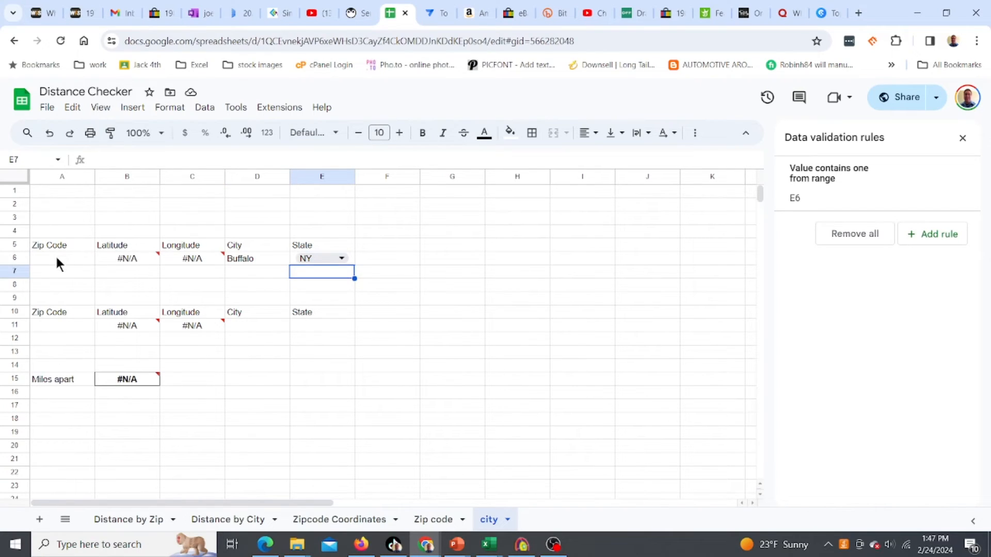
Step: Examine how the CityState column on the Zipcode Coordinates sheet combines the City and State columns
left_click(352, 520)
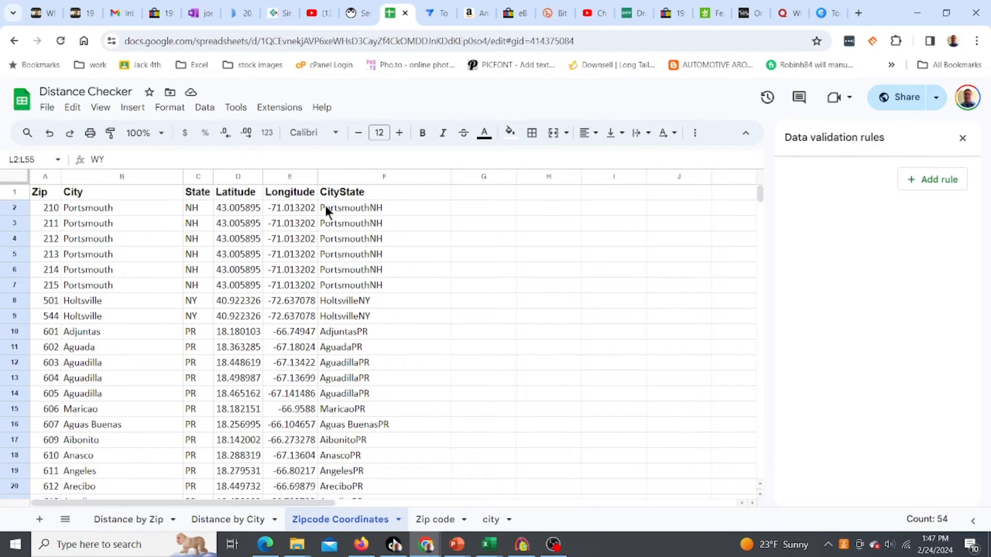
left_click(326, 206)
left_click(119, 207)
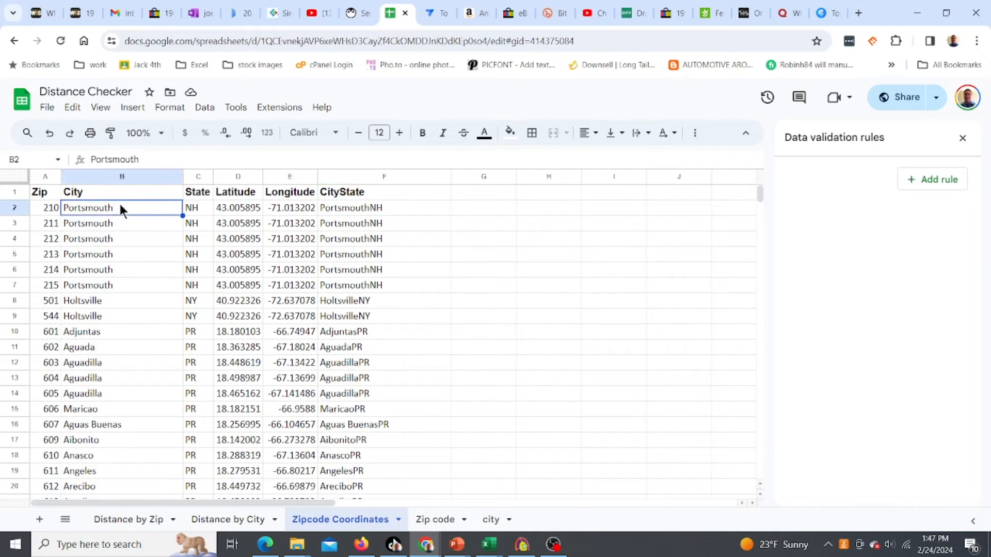
left_click(197, 208)
left_click(119, 254)
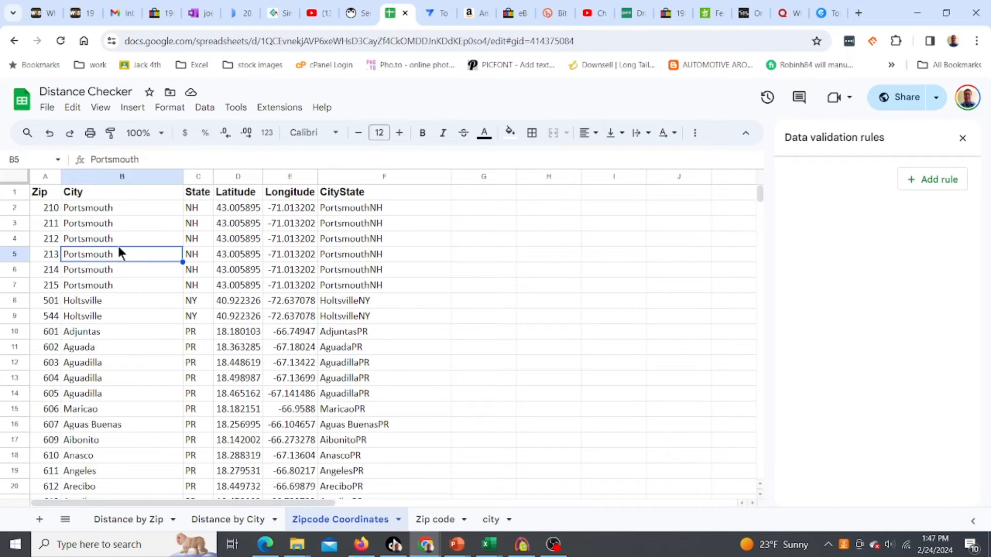
left_click(114, 213)
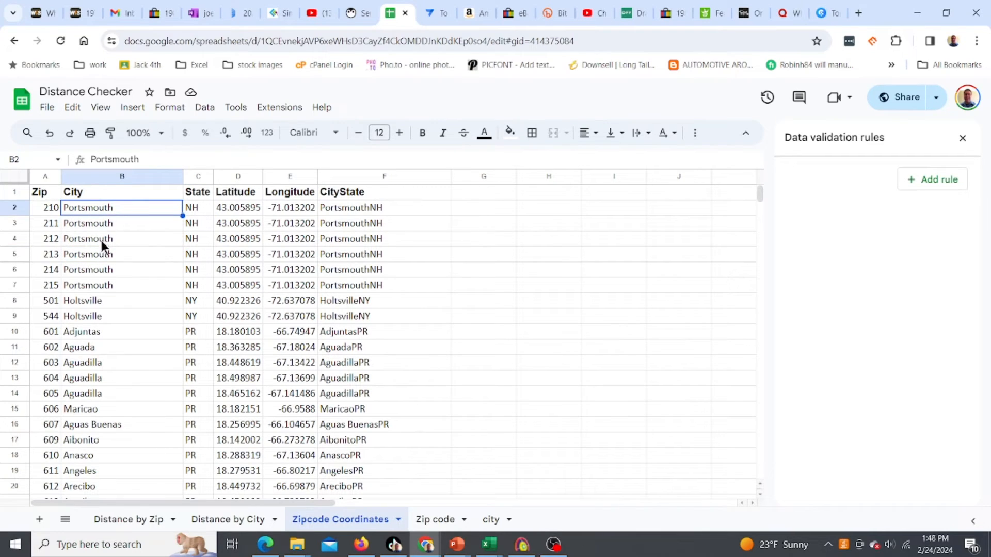
left_click(339, 211)
left_click(342, 238)
left_click(344, 282)
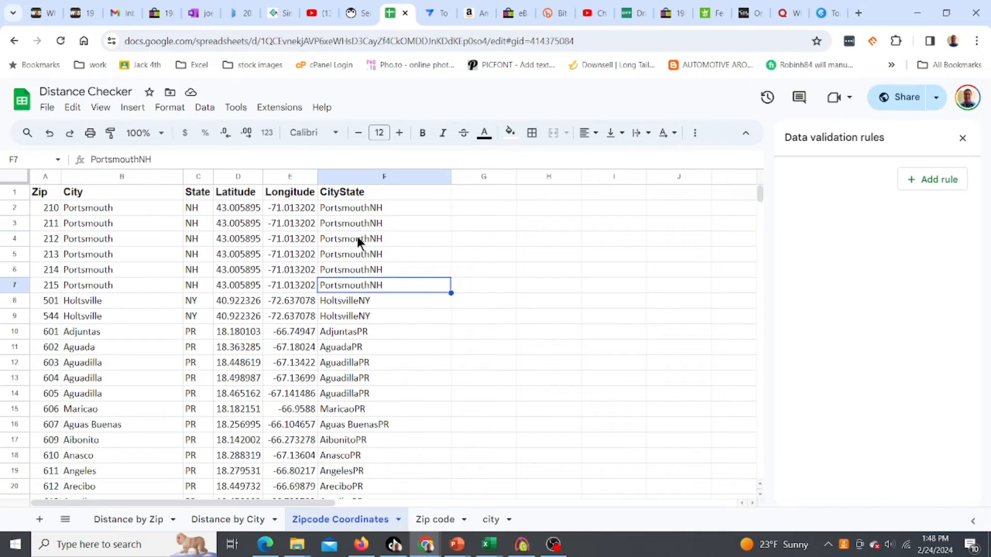
left_click(361, 208)
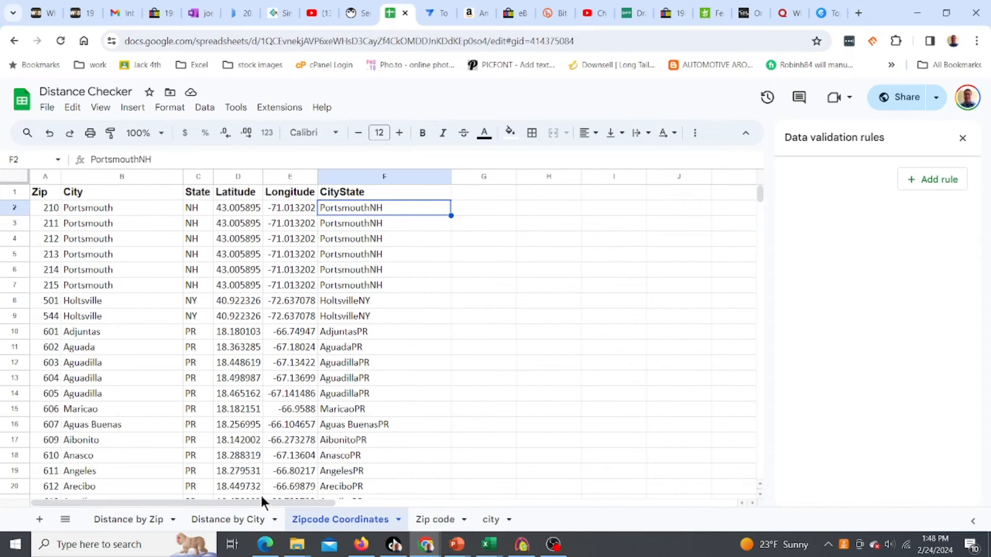
Step: On the city sheet, enter a formula in cell O6 joining the first city and state, =D6&E6
left_click(493, 518)
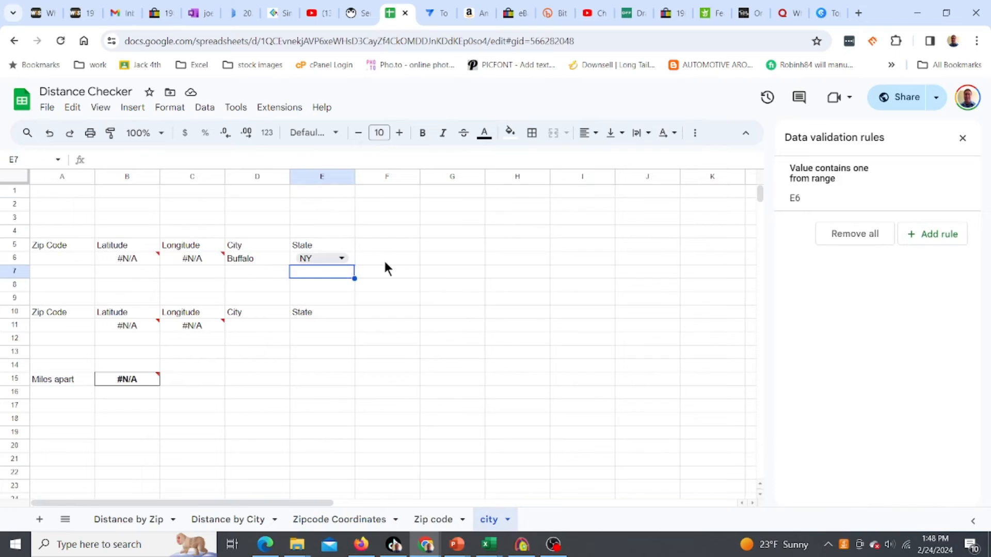
key("Up")
key("Right")
key("Right")
key("Right")
key("Right")
key("Right")
key("Right")
key("Right")
key("Right")
key("Right")
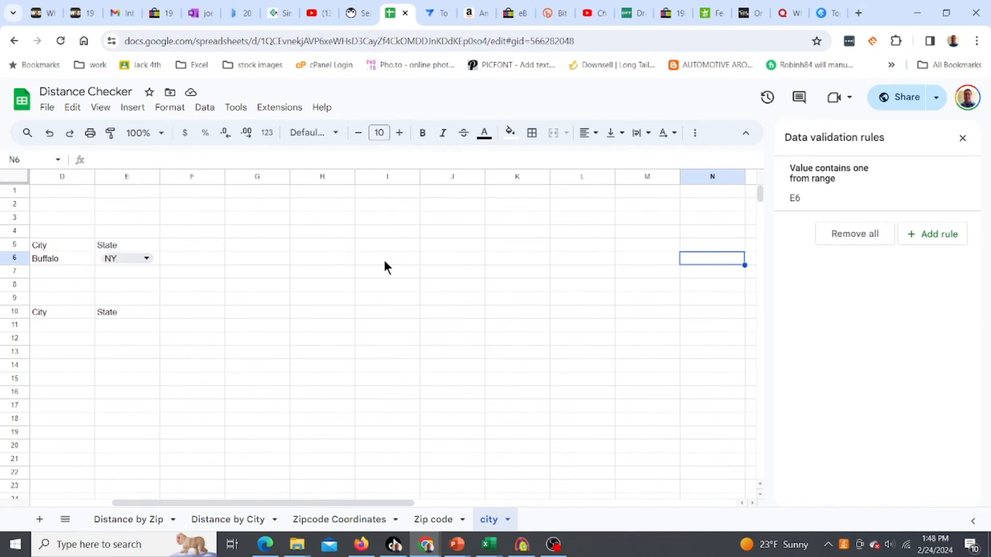
key("Right")
type("=")
key("Left")
key("Left")
key("Left")
key("Left")
key("Left")
key("Left")
key("Left")
key("Left")
key("Left")
key("Left")
key("Left")
key("Left")
key("Left")
key("Left")
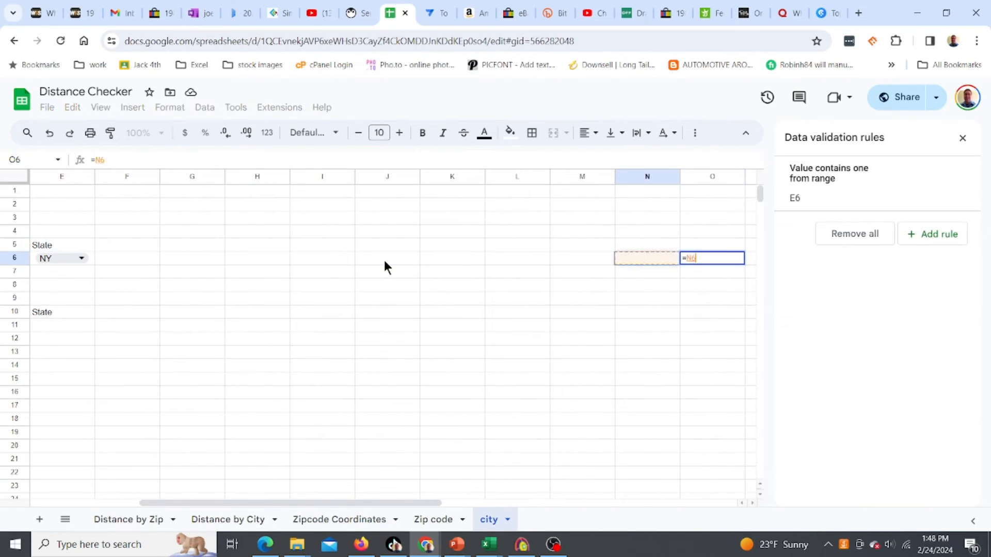
key("Right")
key("Right")
key("Right")
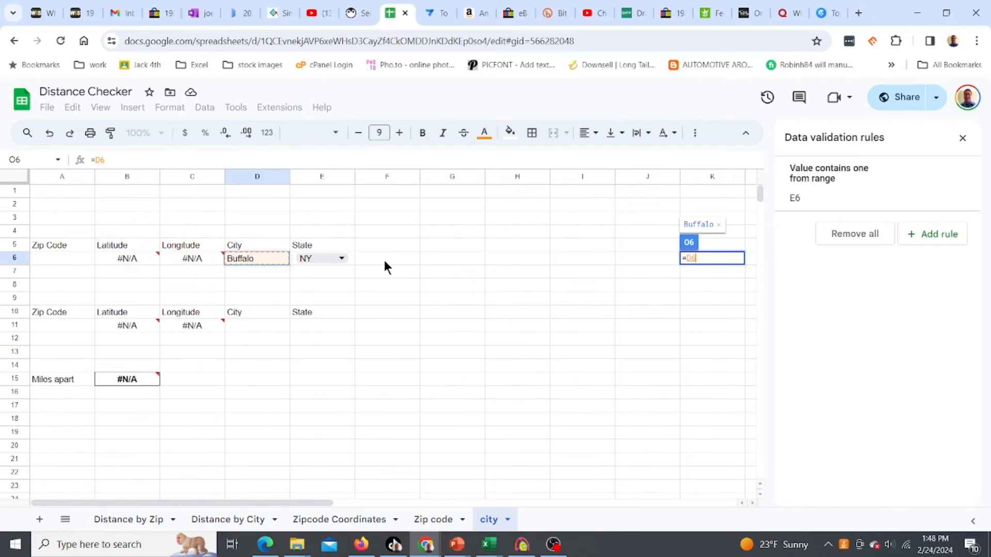
type("&")
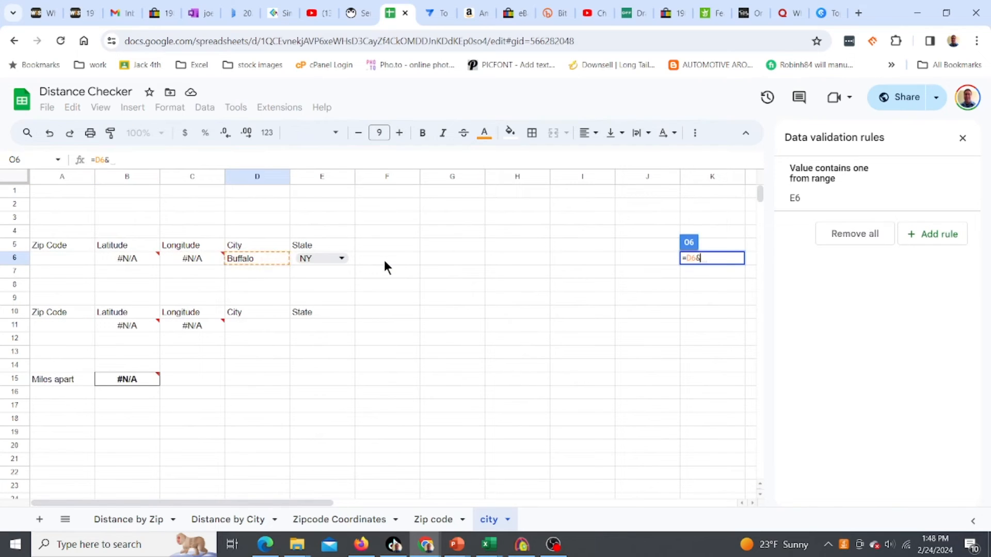
left_click(346, 261)
key("Return")
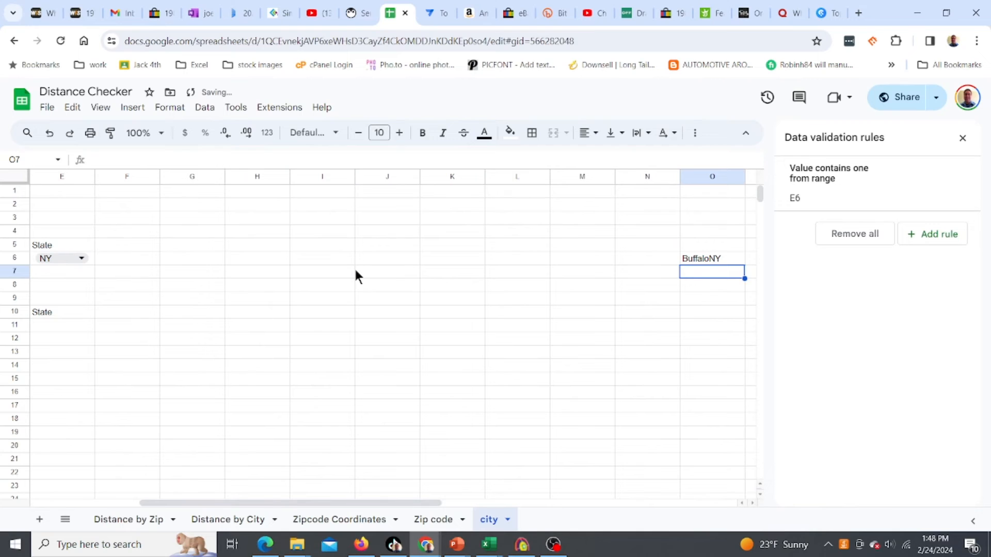
Step: Look up the first zip code in cell A6 with =xlookup(O6,'Zipcode Coordinates'!F:F,'Zipcode Coordinates'!A:A)
left_click(713, 259)
key("Left")
key("Left")
key("Left")
key("Left")
key("Left")
key("Left")
key("Left")
key("Left")
key("Left")
key("Left")
key("Left")
key("Left")
key("Left")
key("Left")
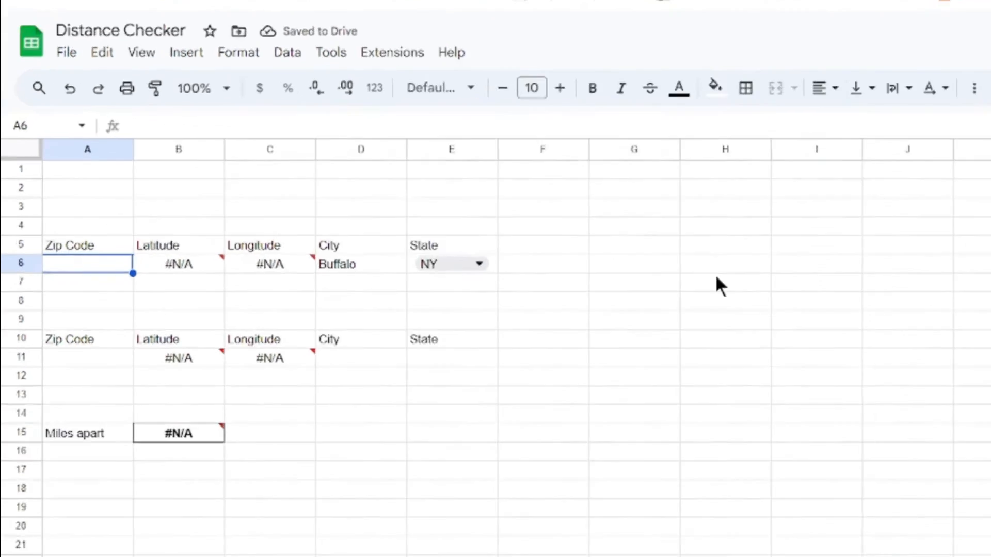
type("=xlookup(")
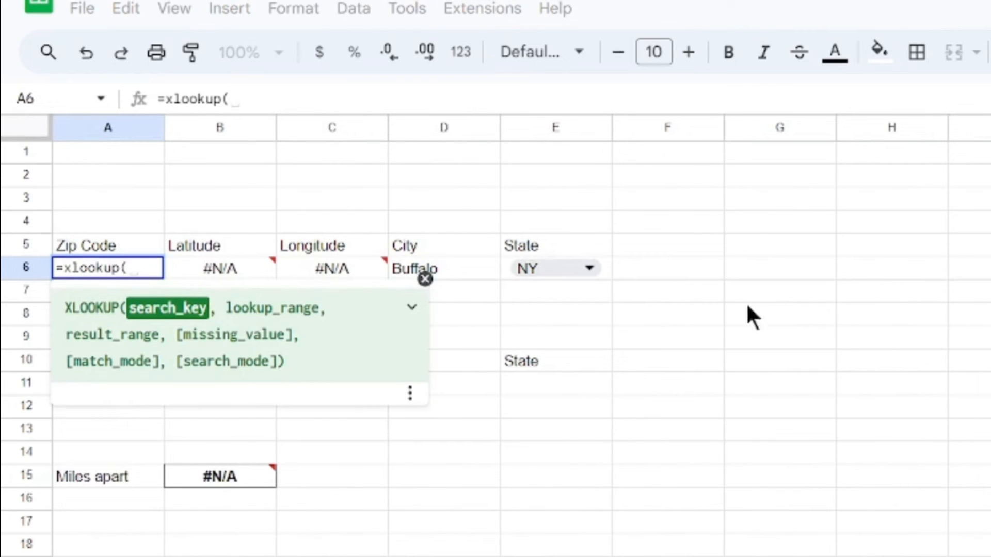
left_click(678, 263)
key("Right")
key("Right")
key("Right")
key("Right")
key("Right")
key("Right")
key("Right")
key("Right")
key("Right")
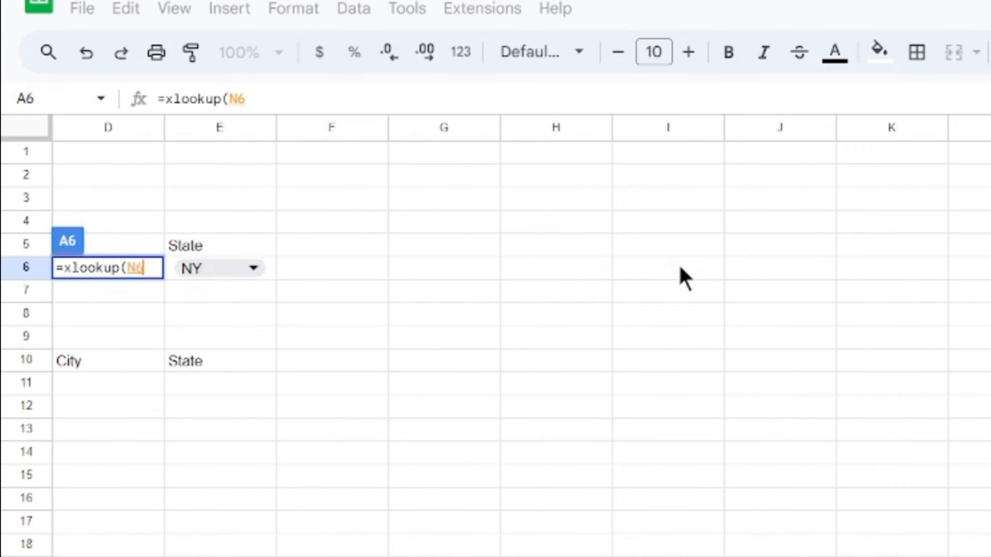
type(",")
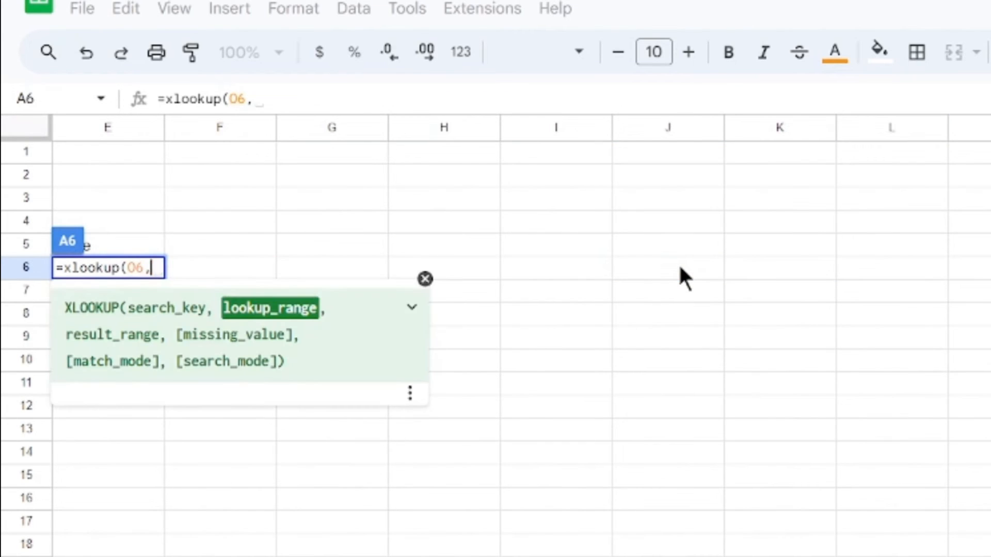
left_click(566, 555)
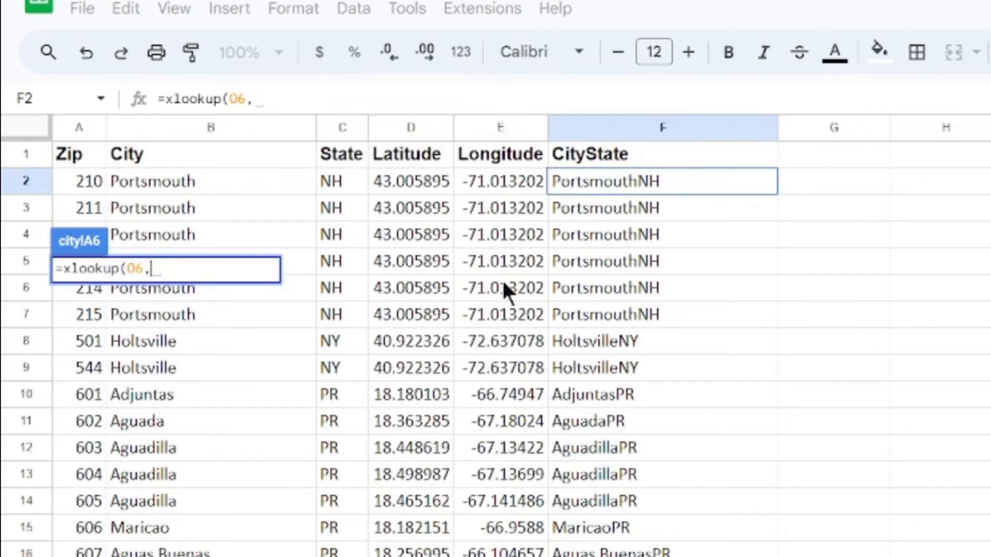
left_click(627, 129)
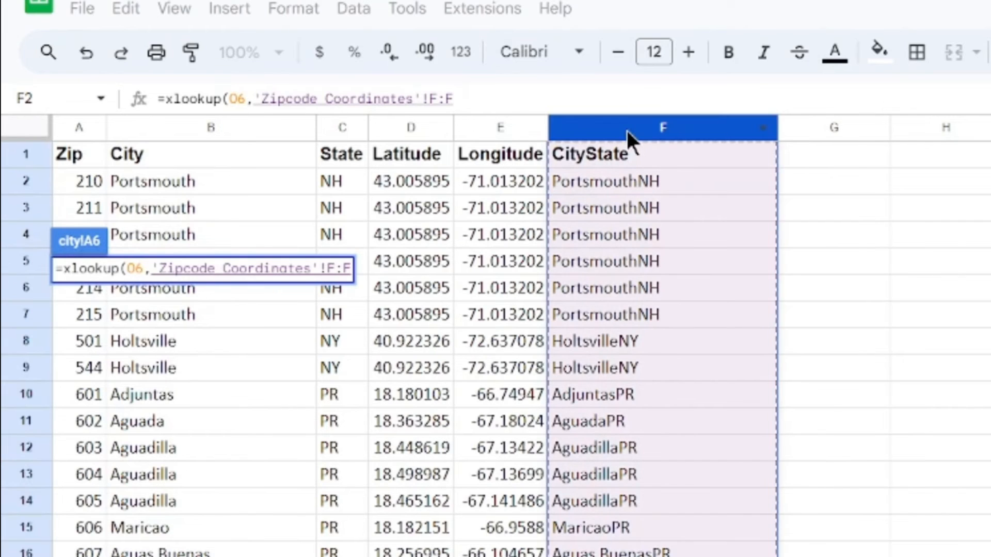
type(",")
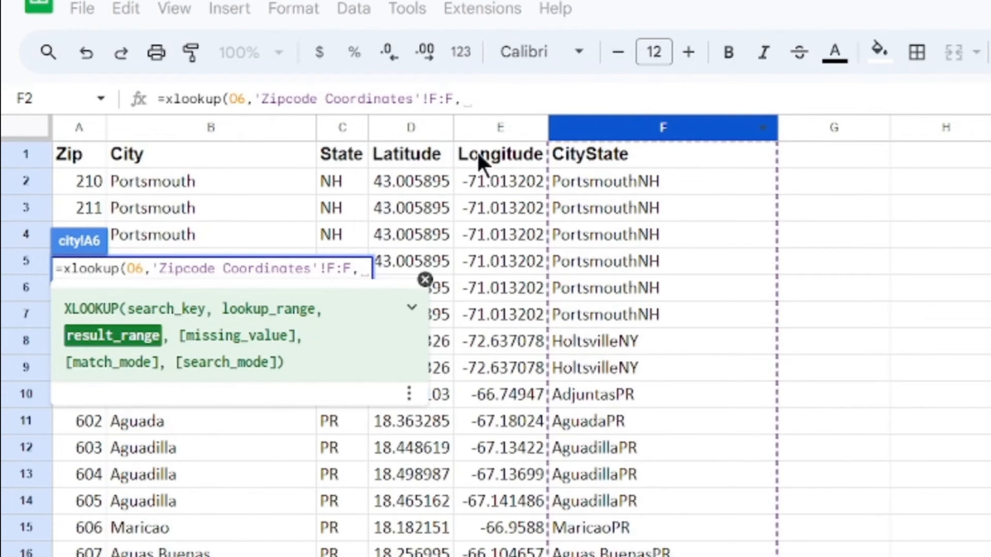
left_click(67, 128)
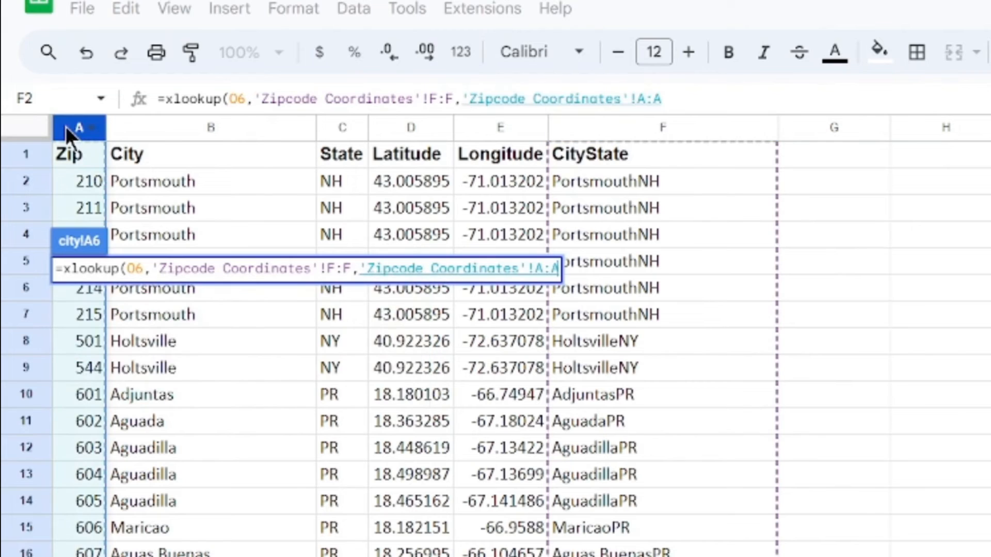
key("Return")
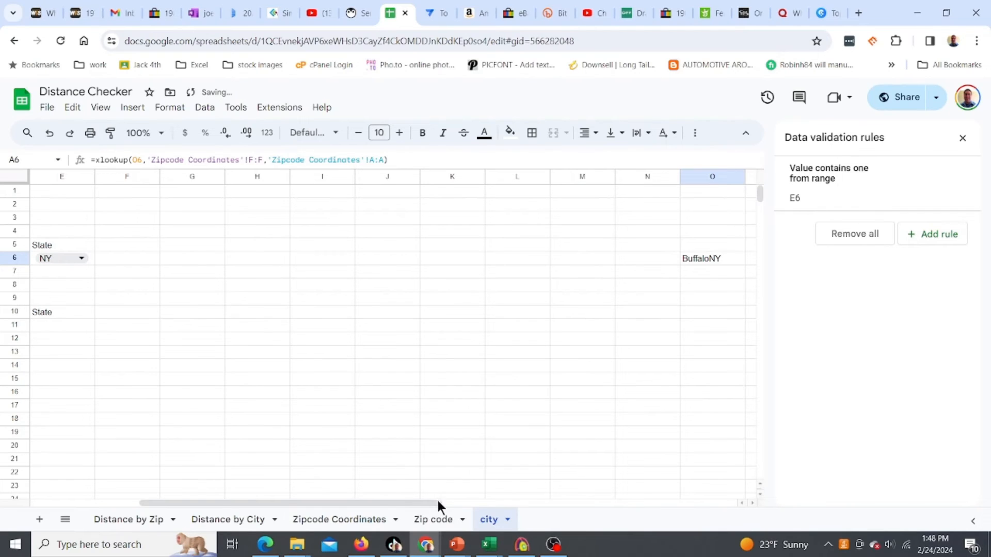
left_click_drag(411, 503, 206, 386)
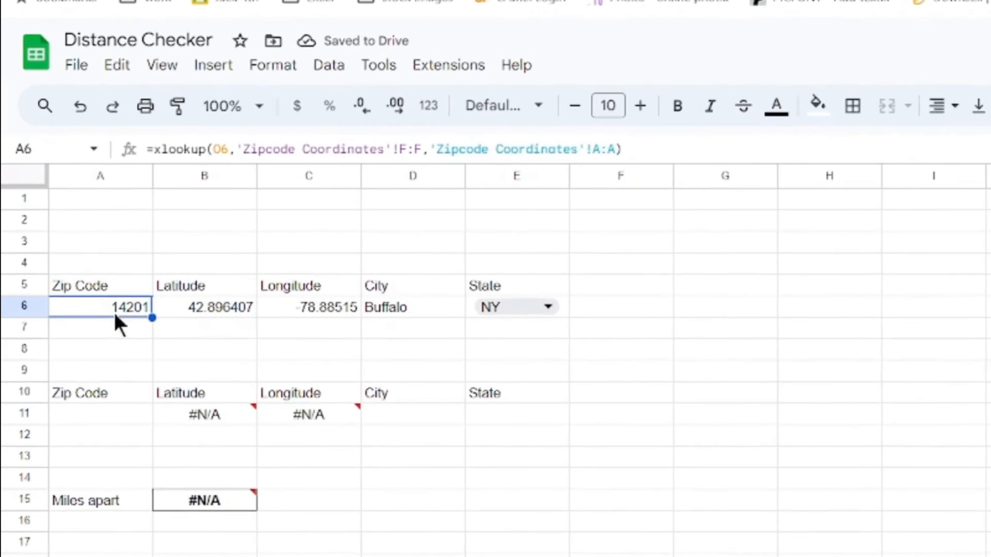
Step: Check the formulas behind the first city's zip code in A6 and latitude in B6
left_click(111, 336)
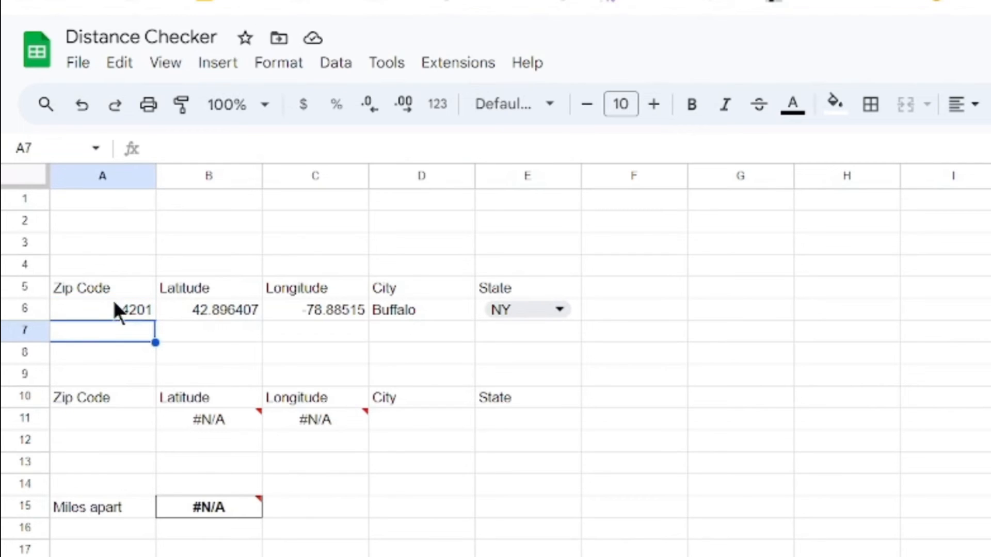
left_click(104, 310)
left_click(108, 338)
left_click(201, 309)
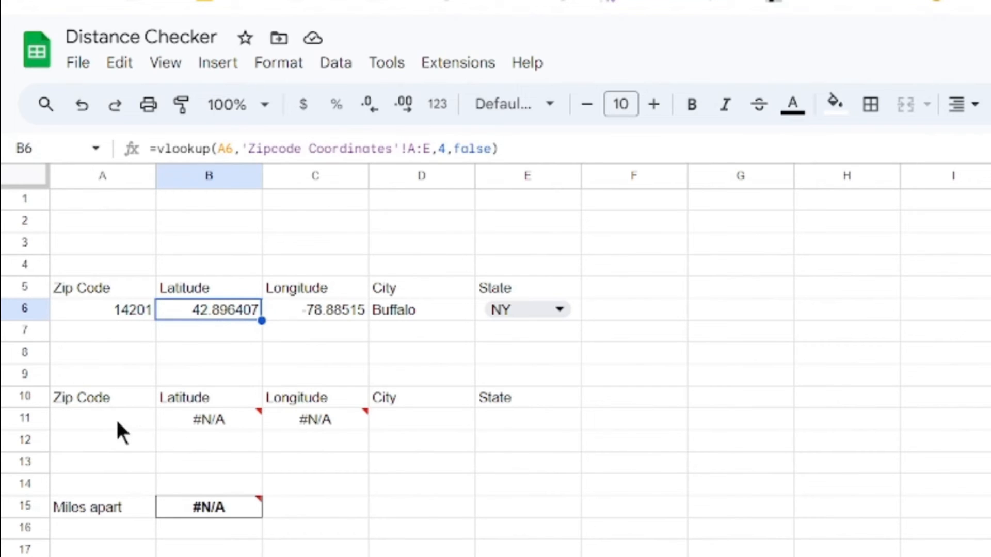
Step: Enter Beverly Hills as the second city in cell D11
left_click(410, 423)
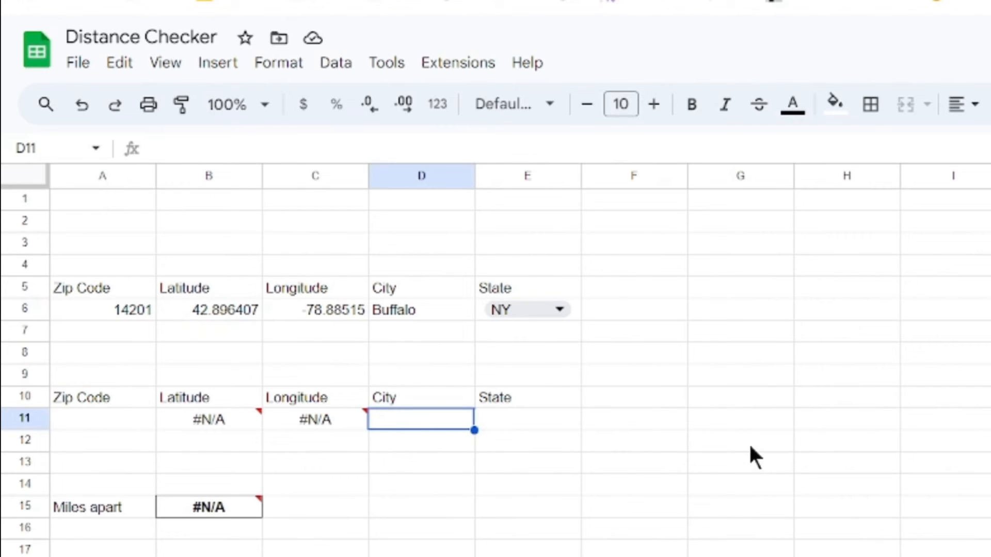
type("Bever")
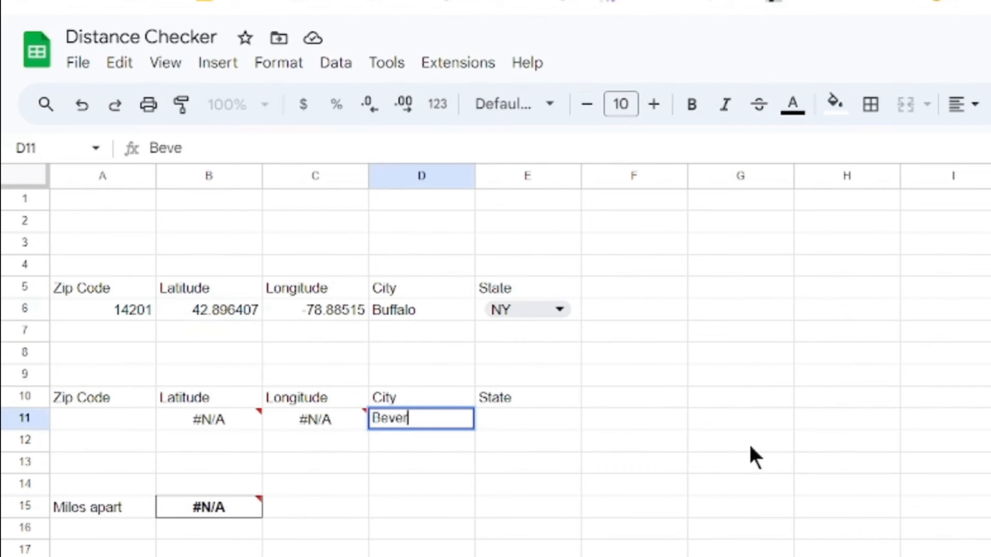
type("ly Hills")
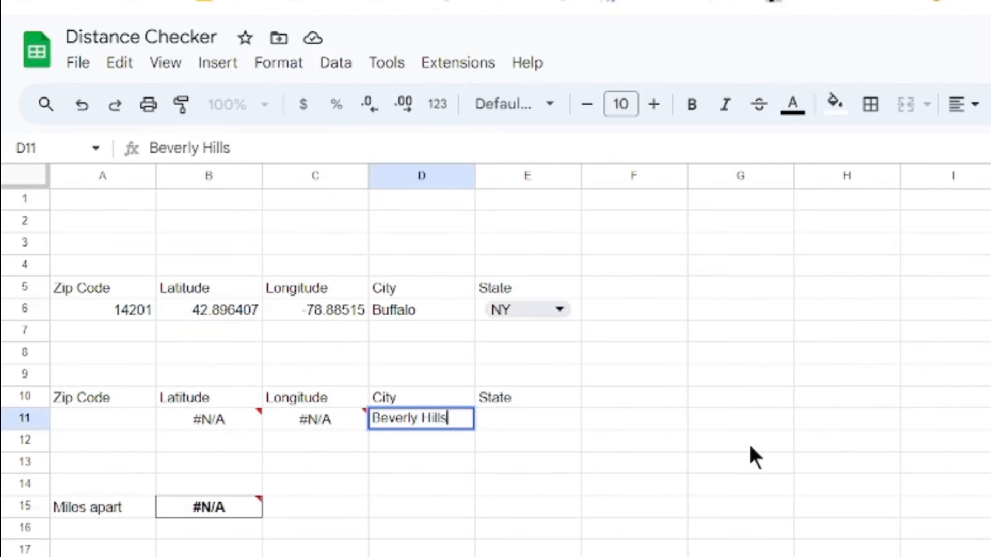
key("Tab")
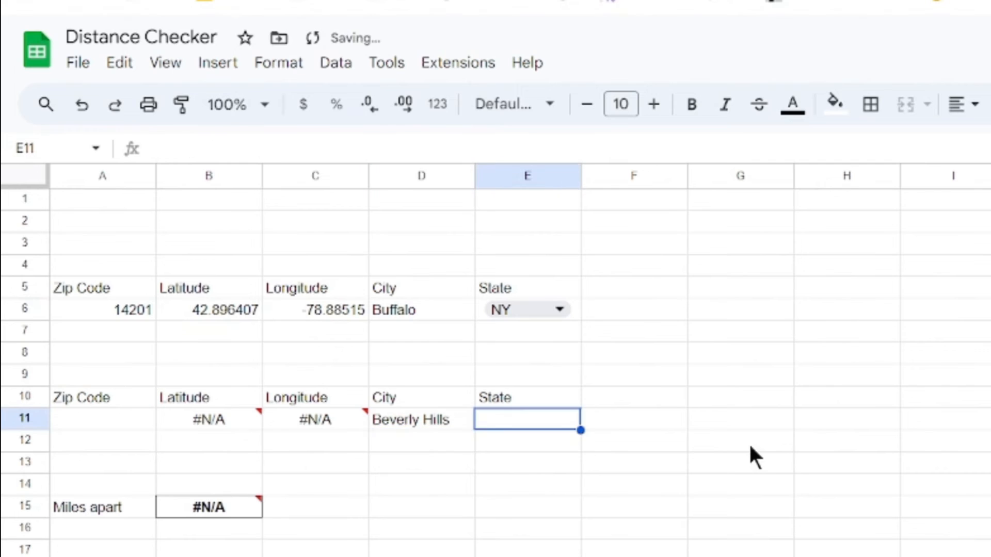
Step: Copy the state dropdown from E6 to the second city's state cell E11 and choose CA
left_click(572, 310)
key("ctrl+c")
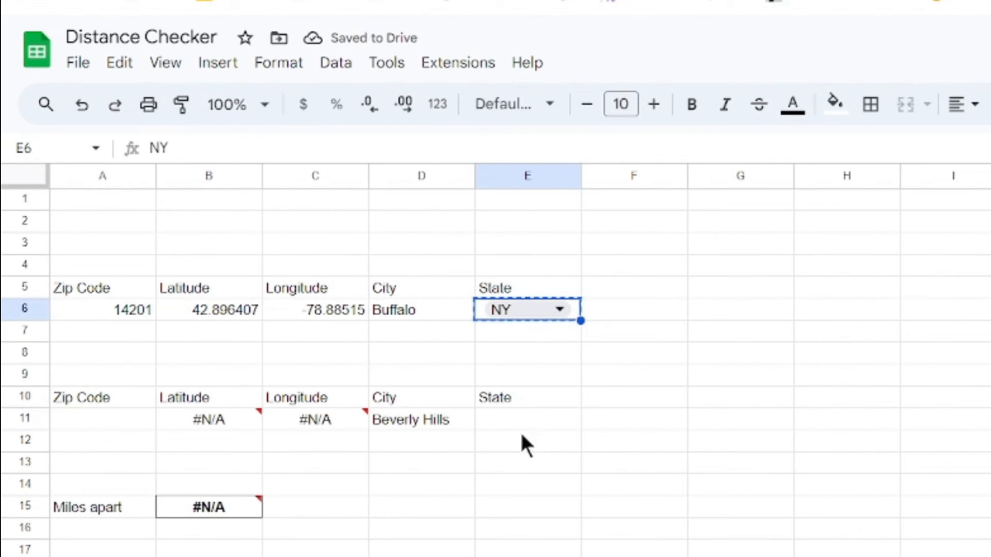
left_click(535, 419)
key("ctrl+v")
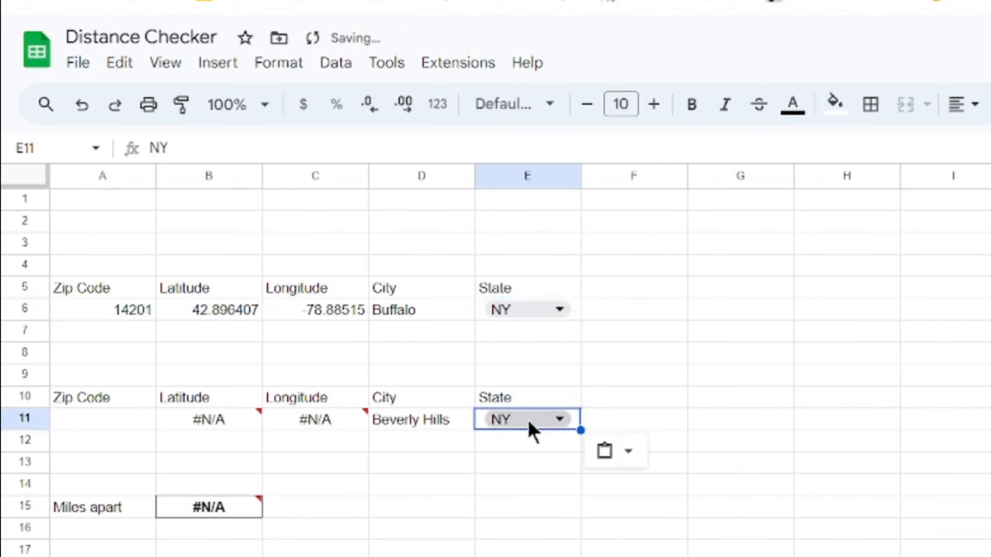
left_click(560, 419)
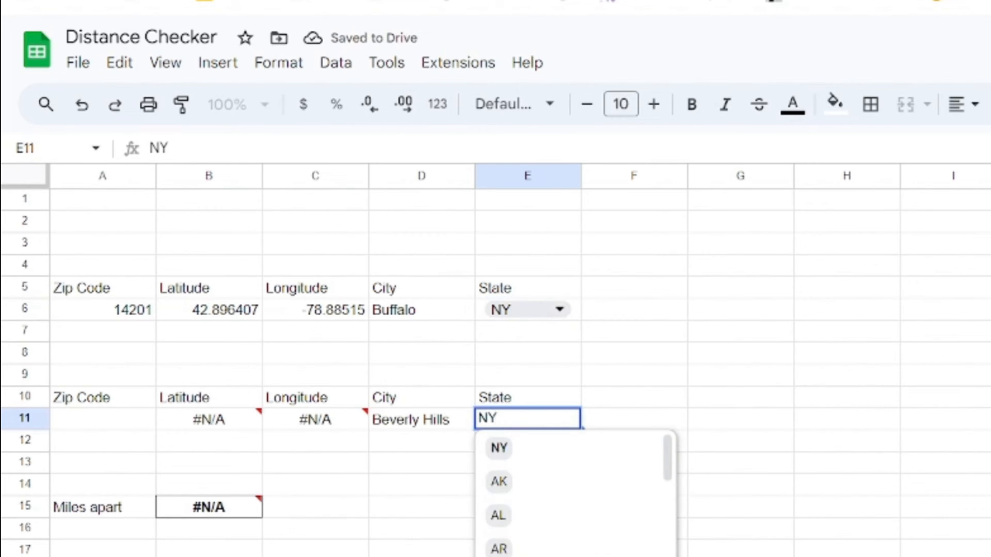
left_click(508, 556)
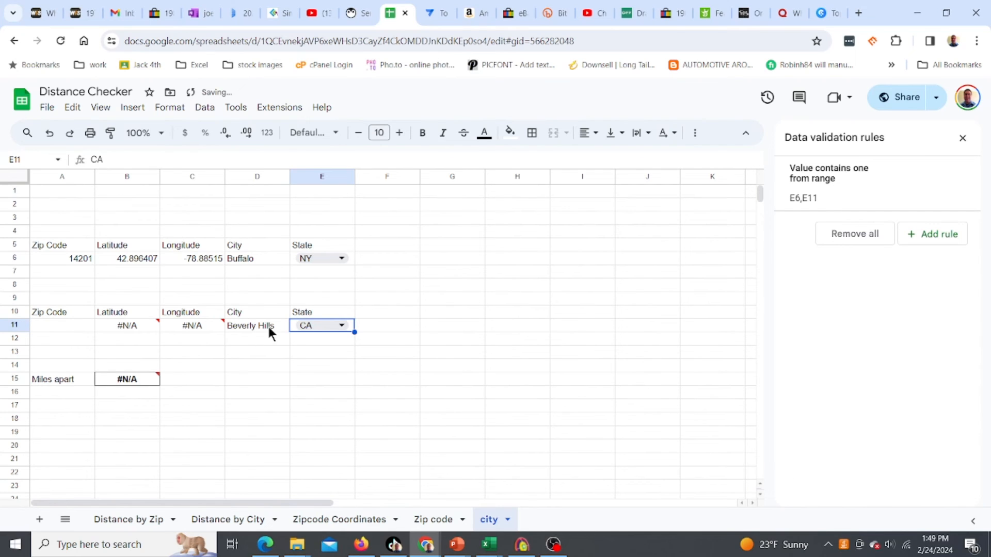
Step: Copy the formula joining city and state from O6 into O11 for the second city
key("Right")
key("Right")
key("Right")
key("Right")
key("Right")
key("Right")
key("Right")
key("Right")
key("Right")
key("Right")
key("Right")
key("Right")
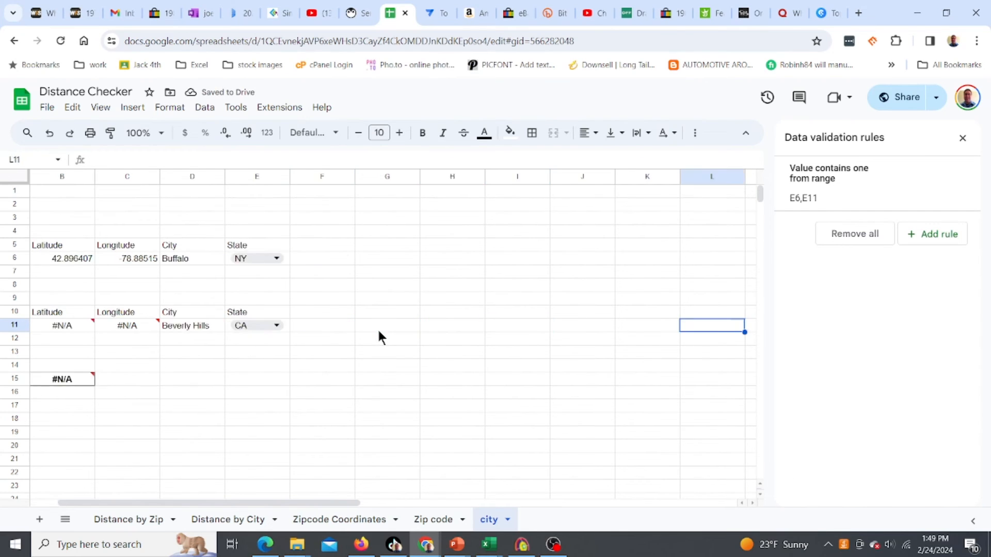
left_click(571, 259)
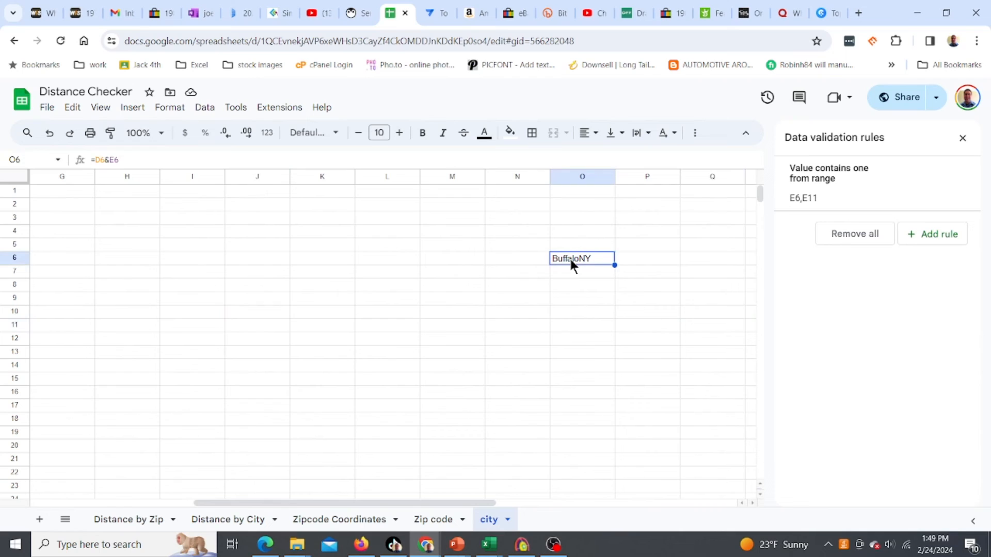
key("ctrl+v")
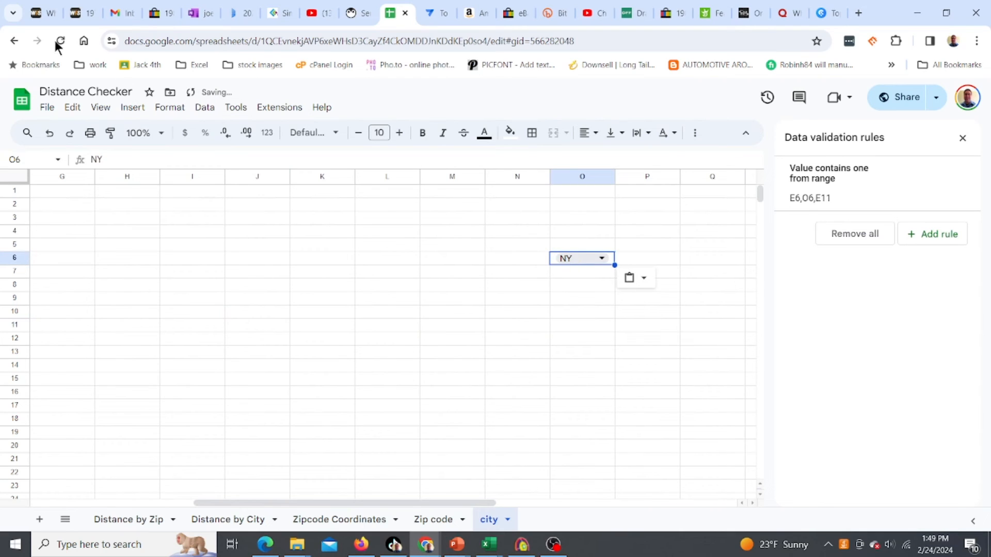
key("ctrl+z")
key("Down")
key("Down")
key("Down")
key("Down")
key("Down")
key("Down")
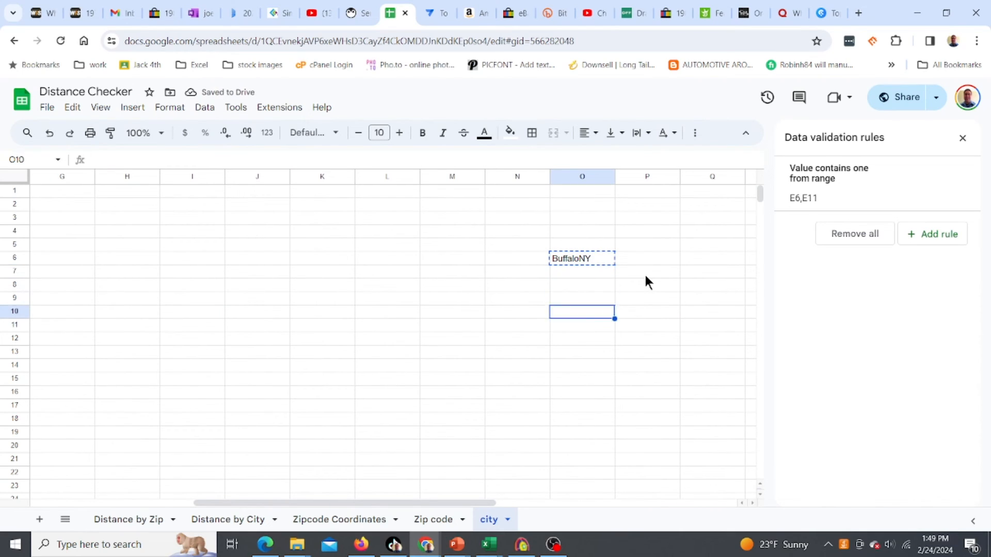
key("Up")
key("ctrl+v")
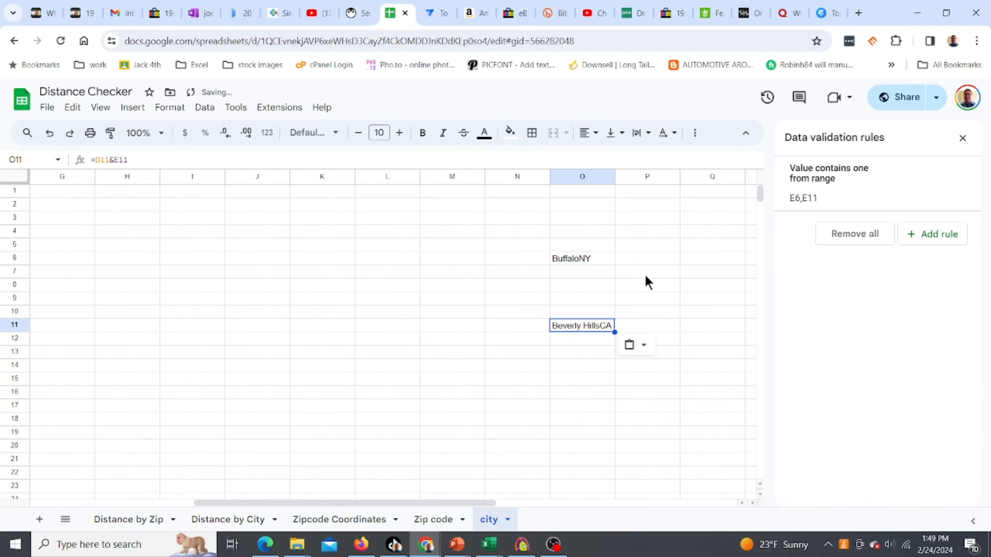
Step: Copy the zip code lookup formula from A6 into A11 for the second city
key("Left")
key("Left")
key("Left")
key("Left")
key("Left")
key("Left")
key("Left")
key("Left")
key("Left")
key("Left")
key("Left")
key("Left")
key("Left")
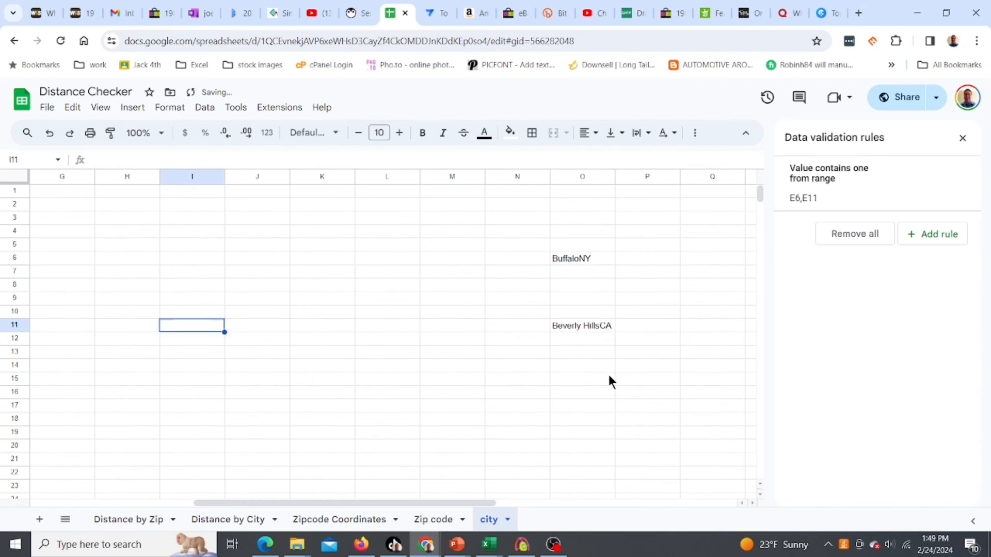
key("Left")
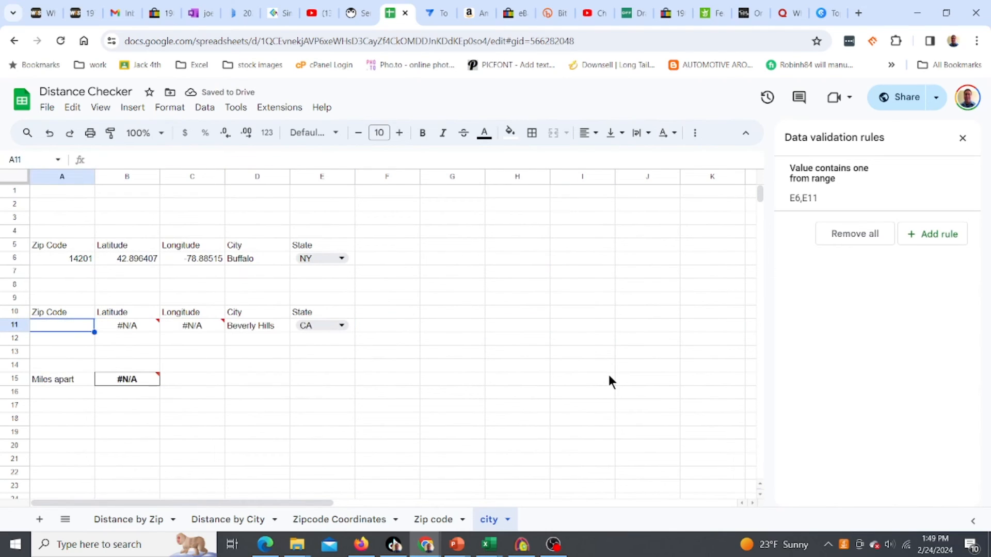
left_click(59, 261)
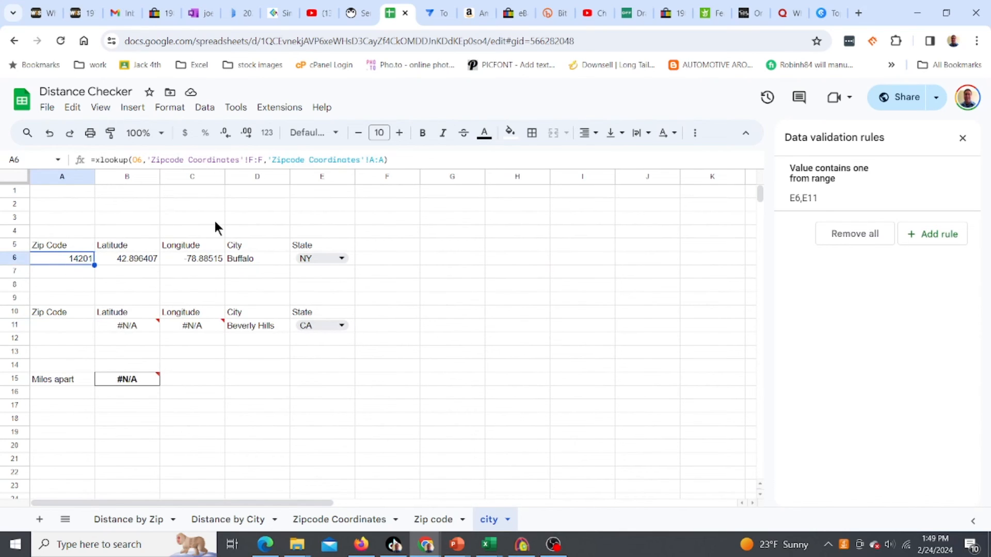
key("ctrl+c")
key("Down")
key("Down")
key("Down")
key("Down")
key("Down")
key("ctrl+v")
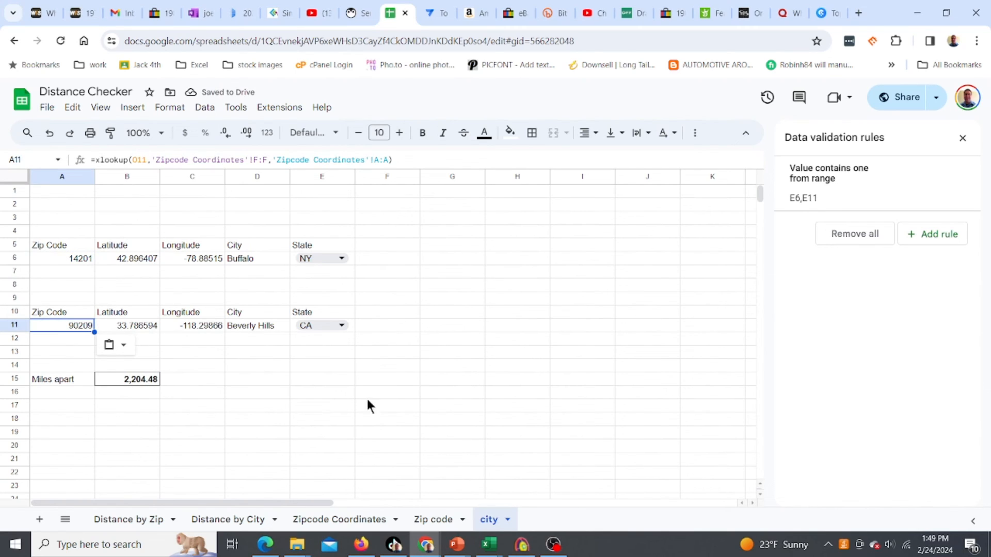
Step: Review the joined city-state cells in column O and the Zip and CityState columns on the Zipcode Coordinates sheet
left_click_drag(302, 500, 568, 503)
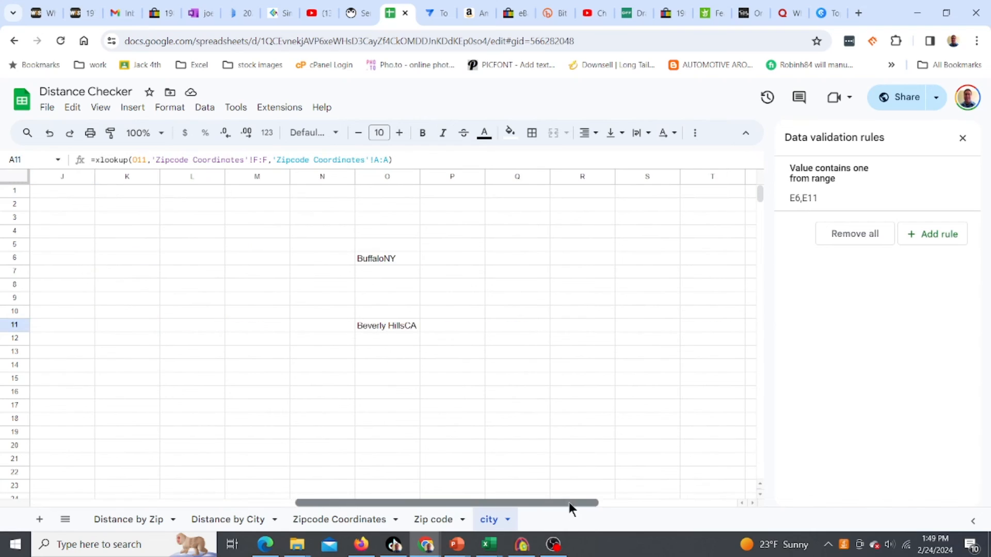
left_click_drag(486, 504, 181, 504)
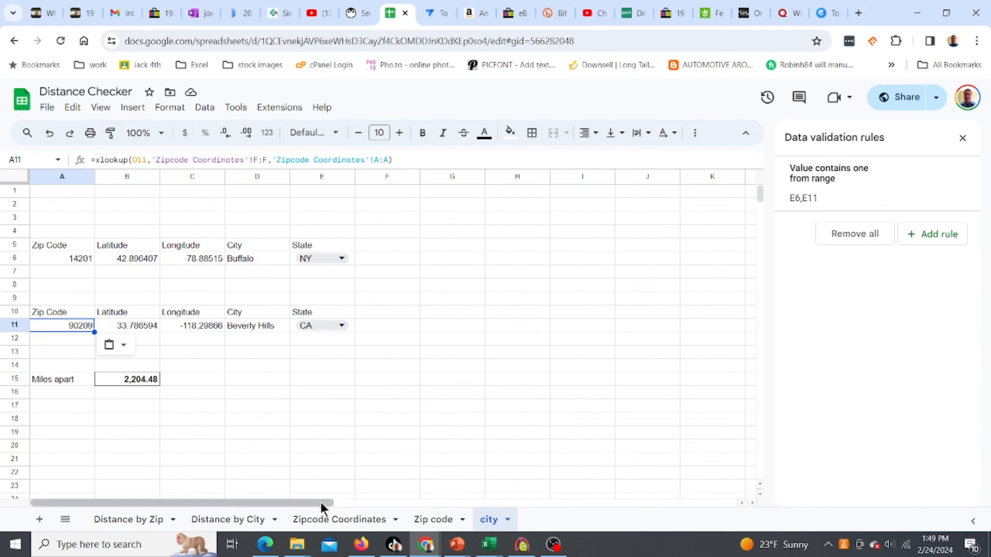
left_click(338, 519)
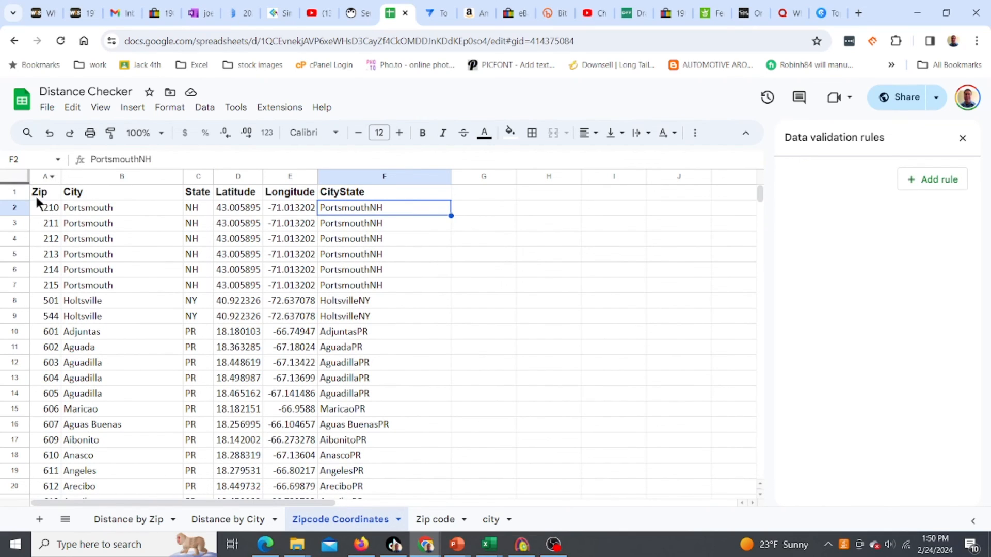
left_click(490, 519)
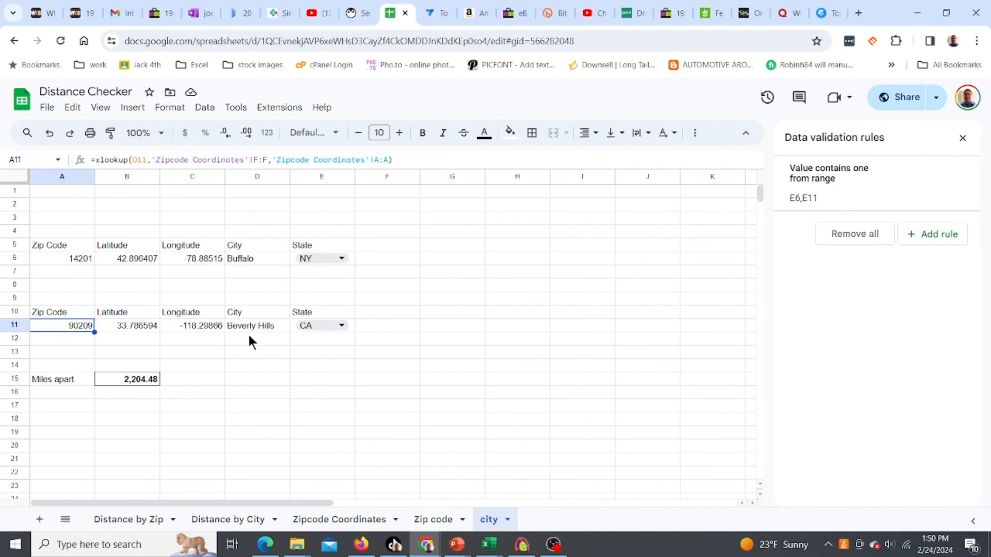
Step: Change the second city in D11 to San Francisco and check the formulas behind its zip code and the miles apart in B15
left_click(248, 330)
type("San ")
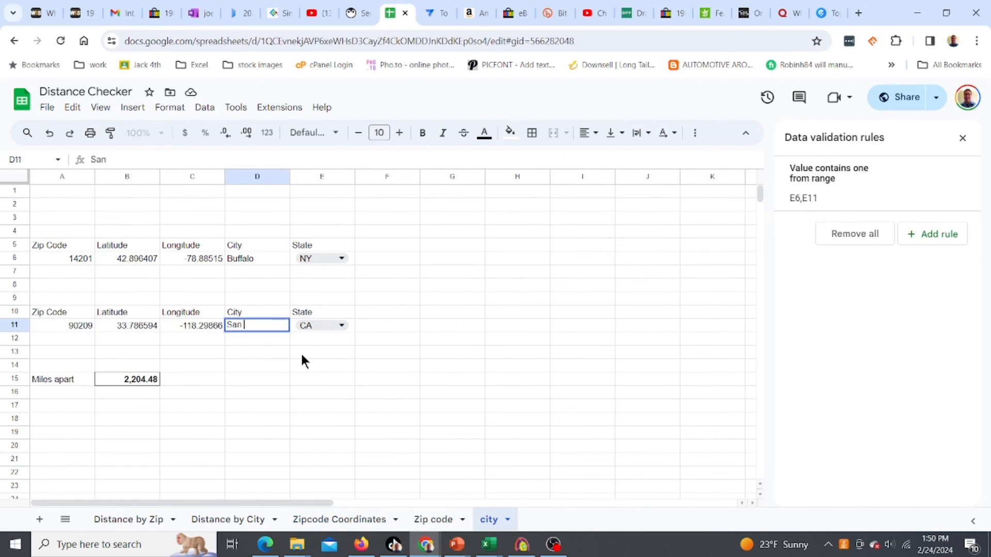
type("Francisco")
key("Return")
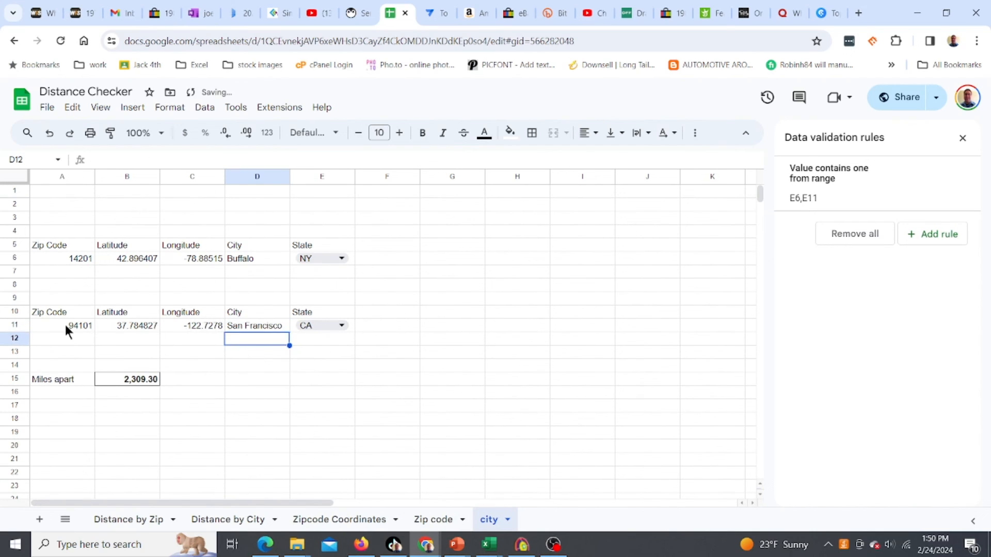
left_click(66, 330)
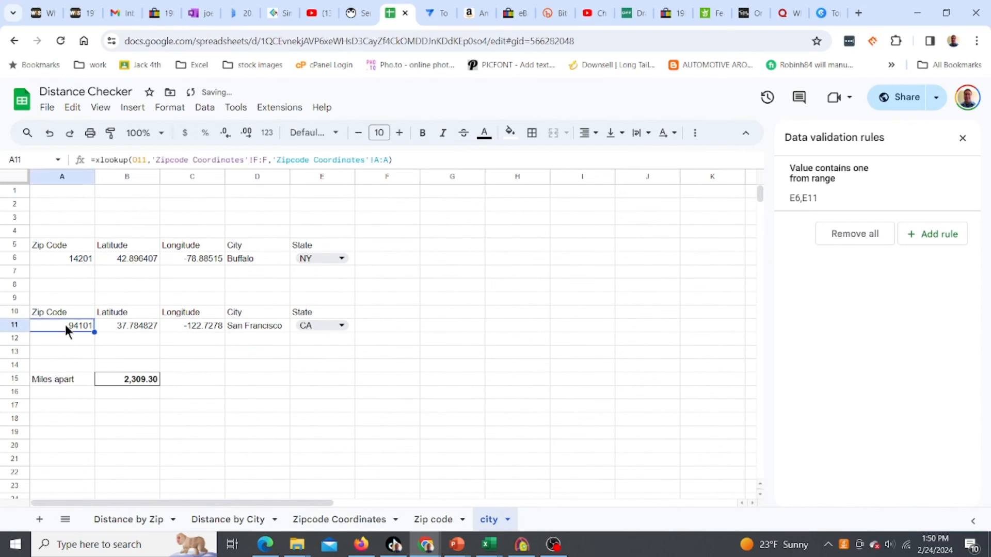
left_click(135, 379)
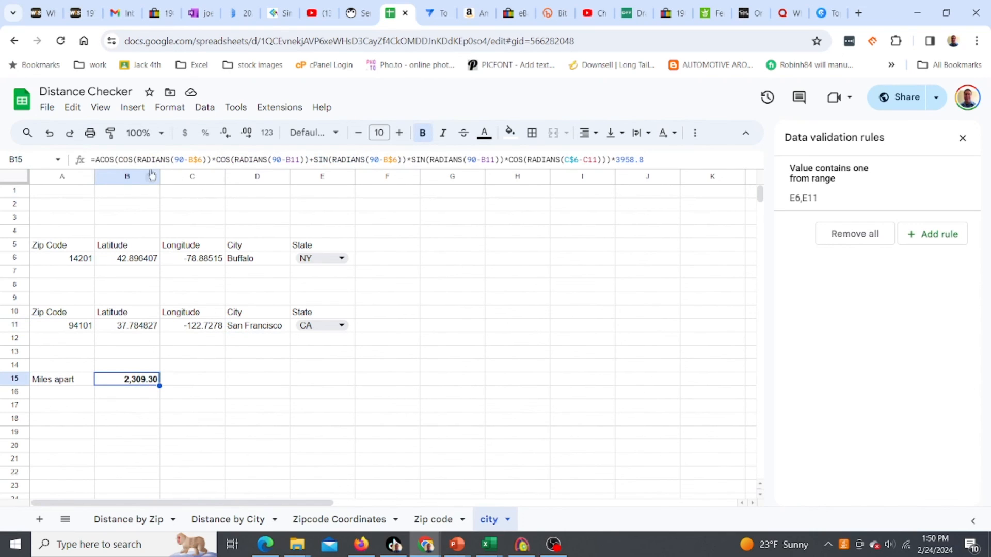